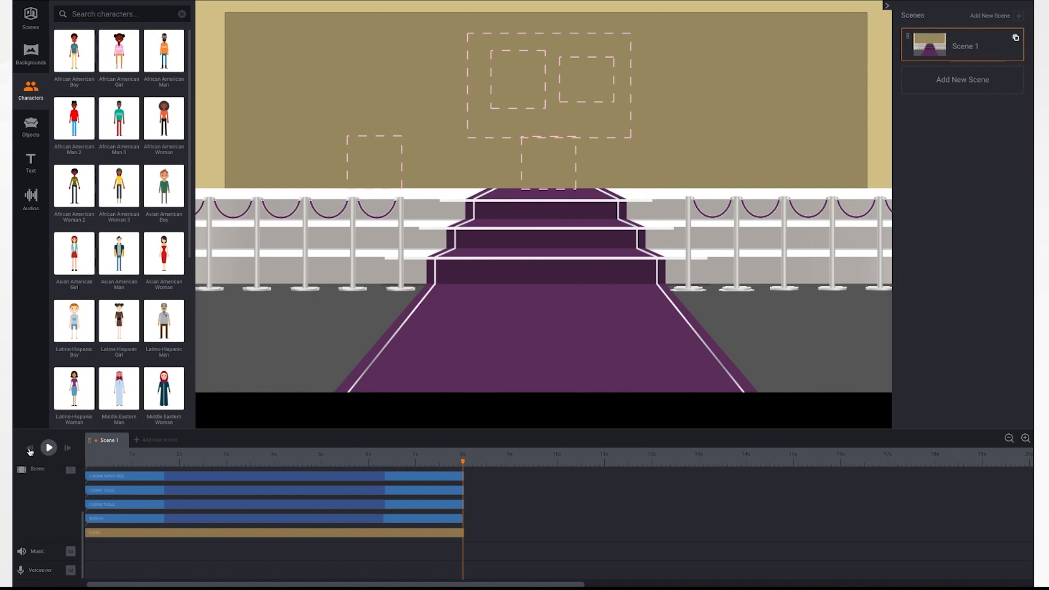
Step: Play Scene 1 to preview the existing object animations, and pause it near the end
{"action": "left_click", "coordinate": [48, 448]}
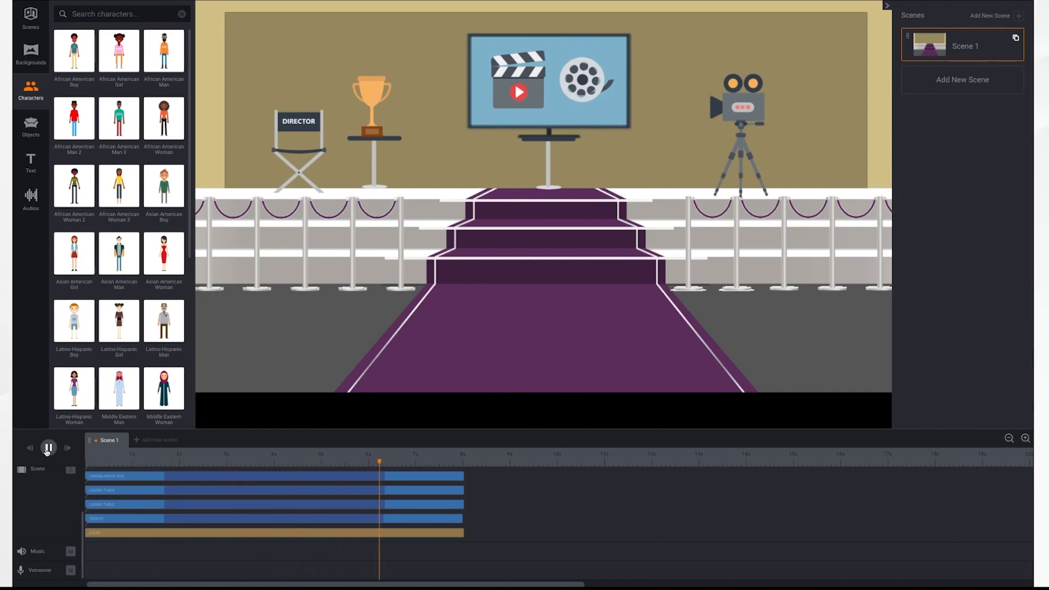
{"action": "left_click", "coordinate": [48, 448]}
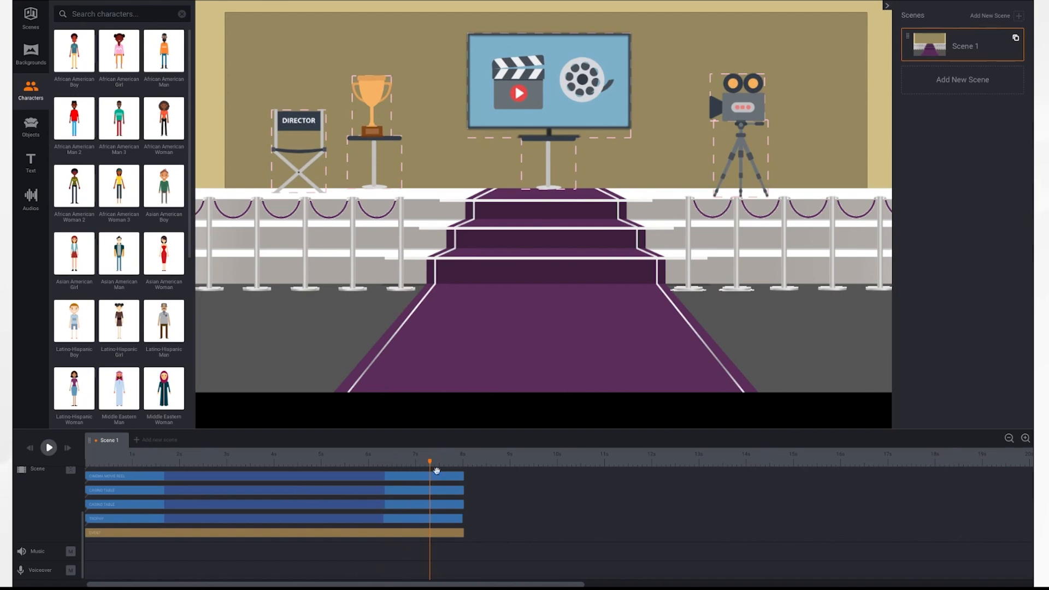
Step: Add the Asian American Woman character beside the foot of the purple carpet stairs, starting at the 1 s mark
{"action": "left_click_drag", "start_coordinate": [430, 463], "coordinate": [132, 466]}
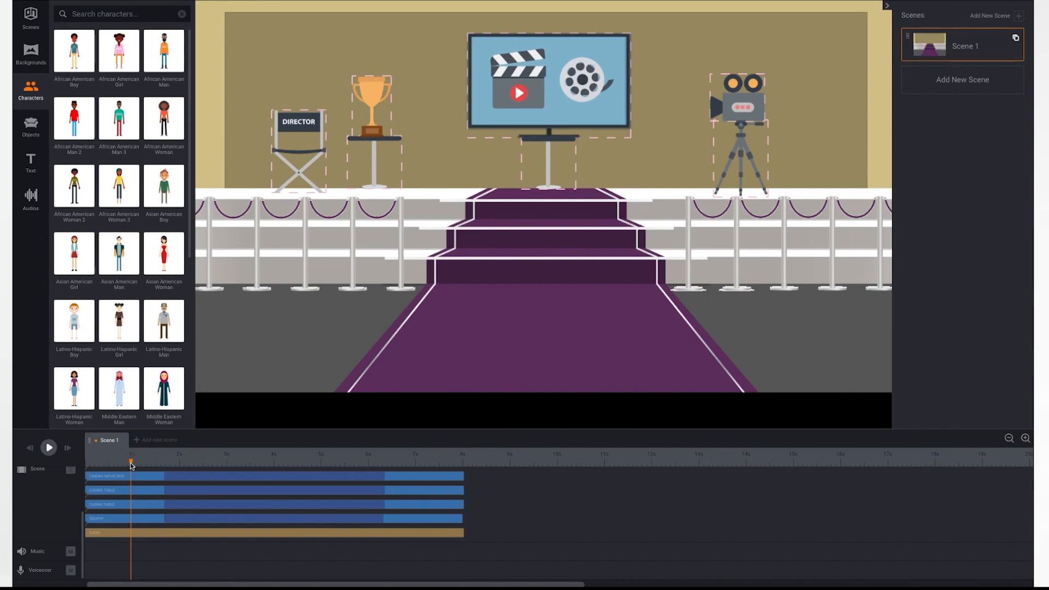
{"action": "left_click", "coordinate": [32, 94]}
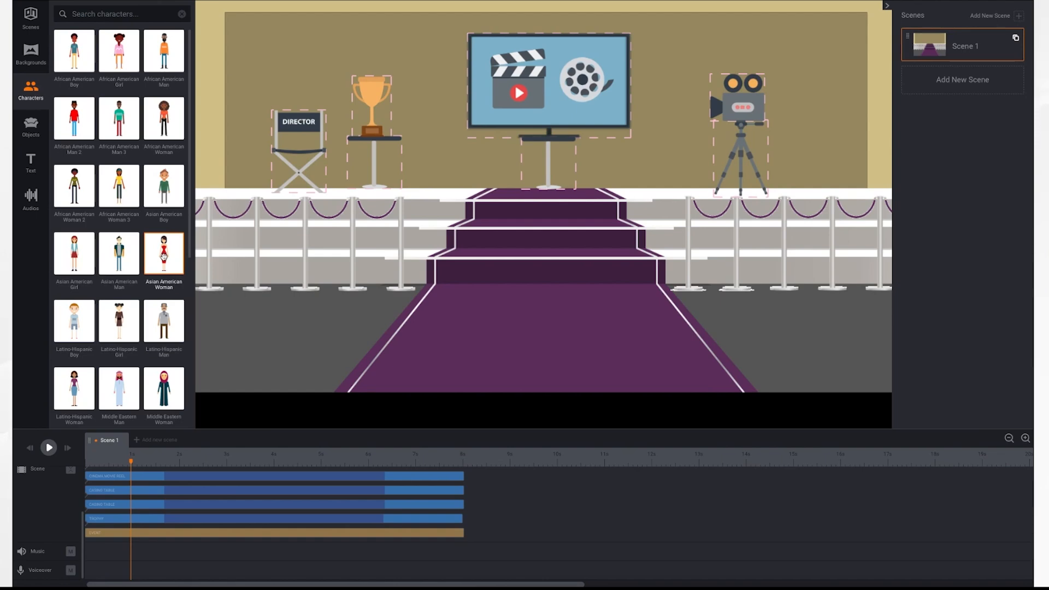
{"action": "left_click_drag", "start_coordinate": [163, 255], "coordinate": [416, 262]}
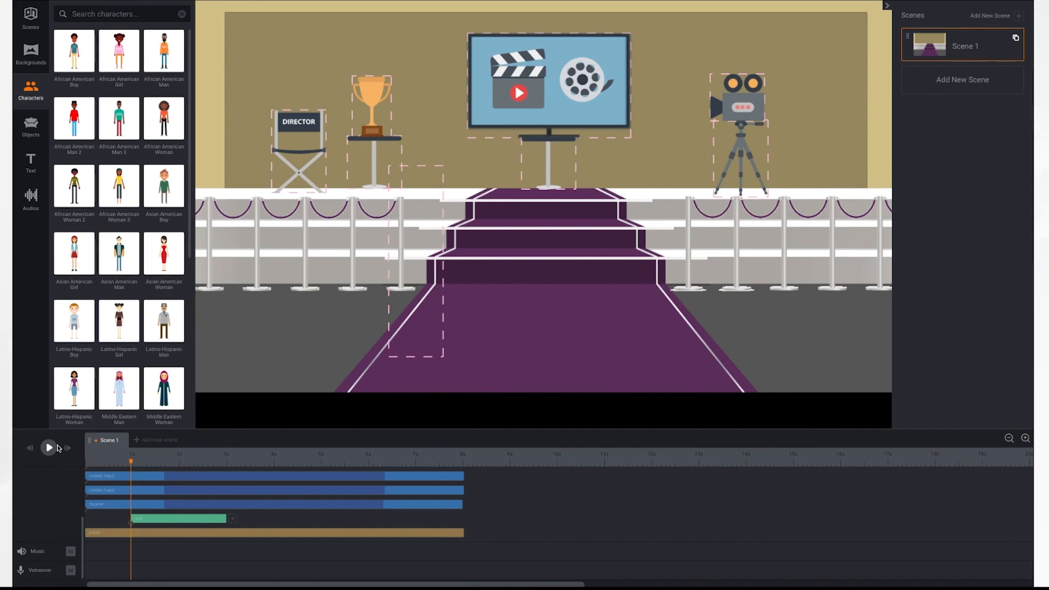
Step: Preview the woman's entrance, and inspect her clip in the timeline with the playhead at 2 s
{"action": "left_click", "coordinate": [48, 448]}
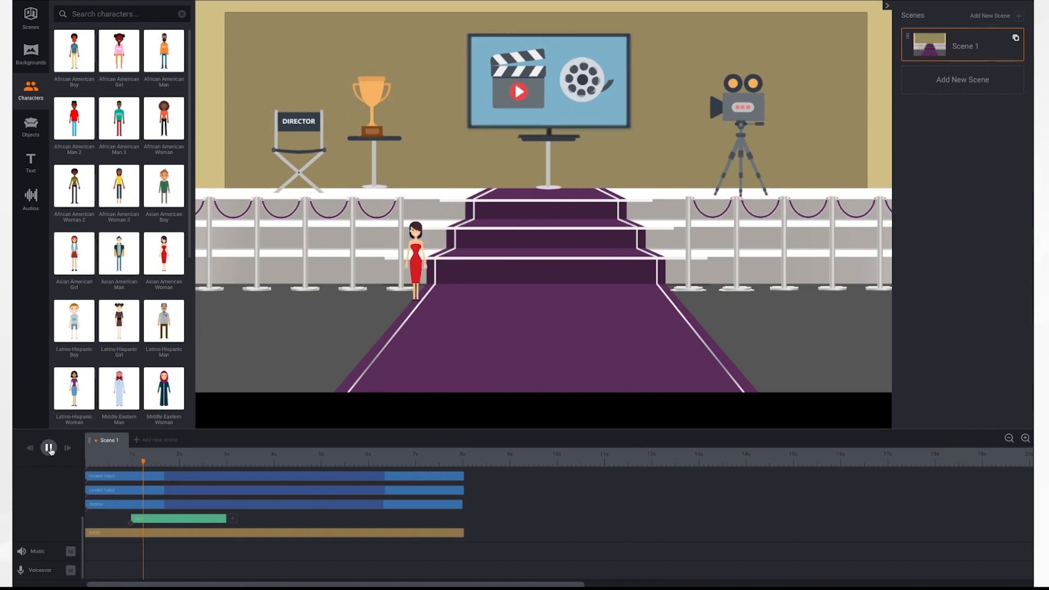
{"action": "left_click", "coordinate": [49, 448]}
{"action": "left_click", "coordinate": [215, 520]}
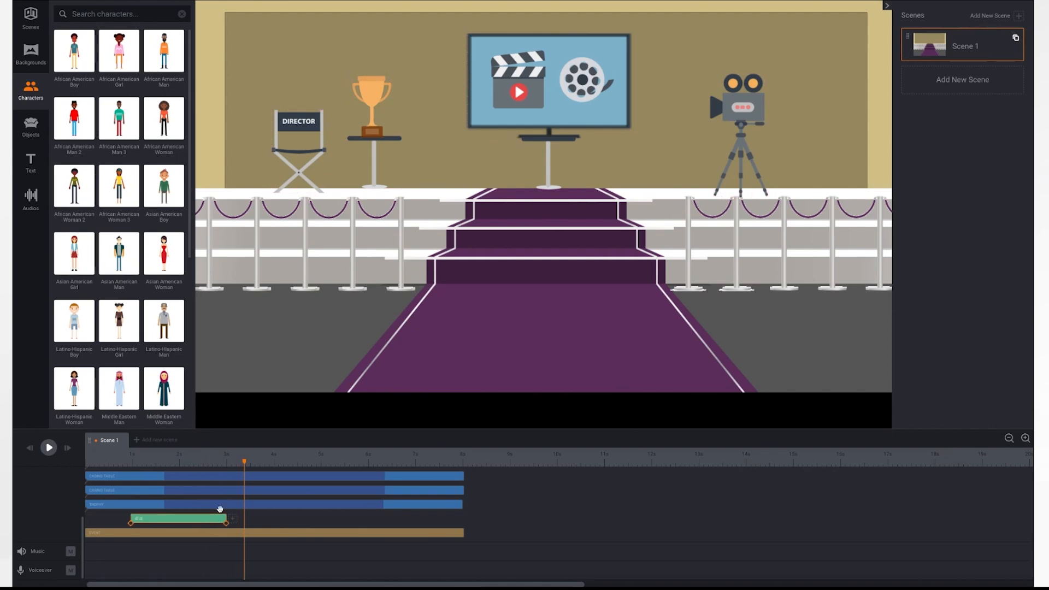
{"action": "left_click", "coordinate": [244, 463]}
{"action": "left_click_drag", "start_coordinate": [244, 463], "coordinate": [179, 462]}
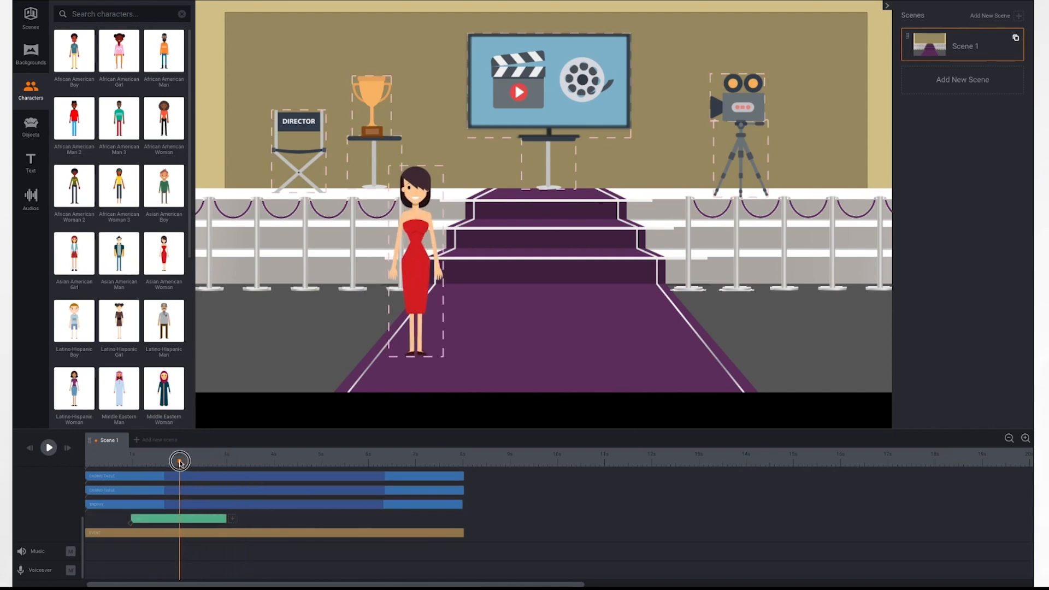
{"action": "left_click", "coordinate": [223, 521]}
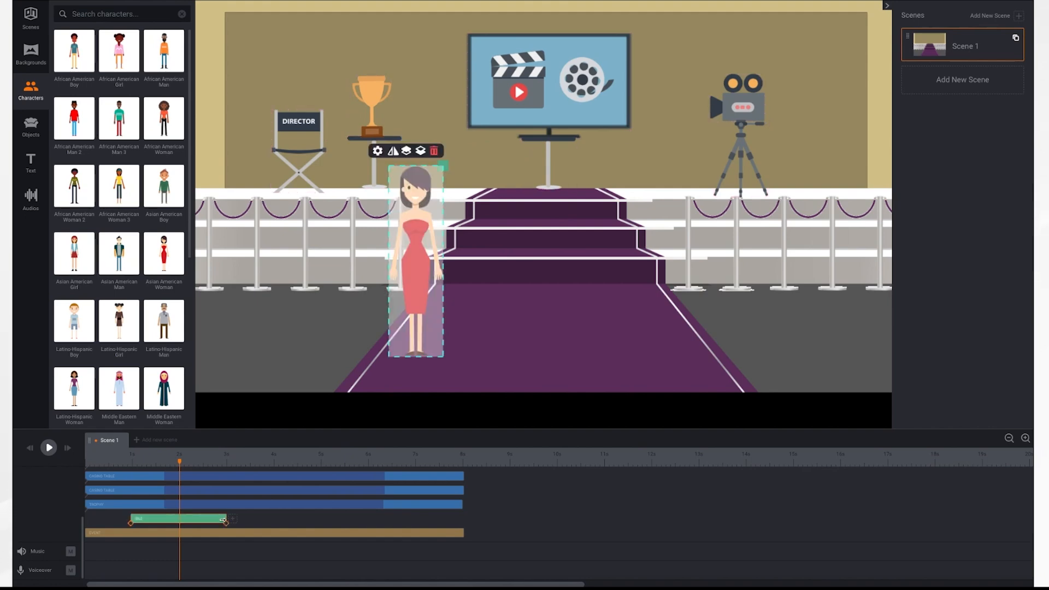
{"action": "mouse_move", "coordinate": [224, 520]}
{"action": "left_mouse_down"}
{"action": "mouse_move", "coordinate": [370, 528]}
{"action": "mouse_move", "coordinate": [175, 518]}
{"action": "mouse_move", "coordinate": [284, 527]}
{"action": "mouse_move", "coordinate": [227, 526]}
{"action": "left_mouse_up"}
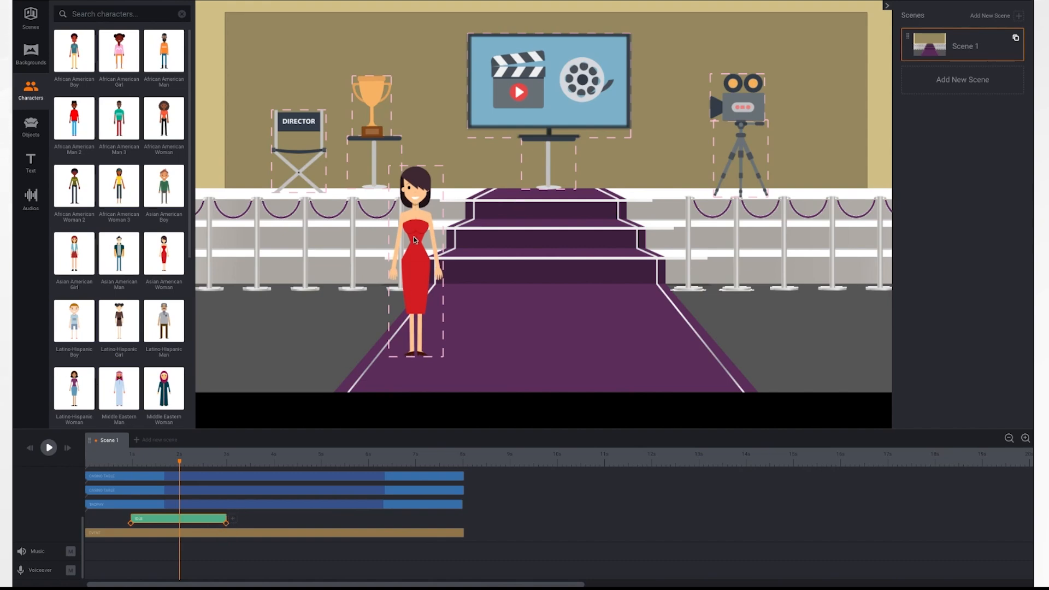
Step: Enlarge the woman and reposition her over the carpet's left edge, between the trophy table and the TV screen
{"action": "left_click", "coordinate": [414, 241]}
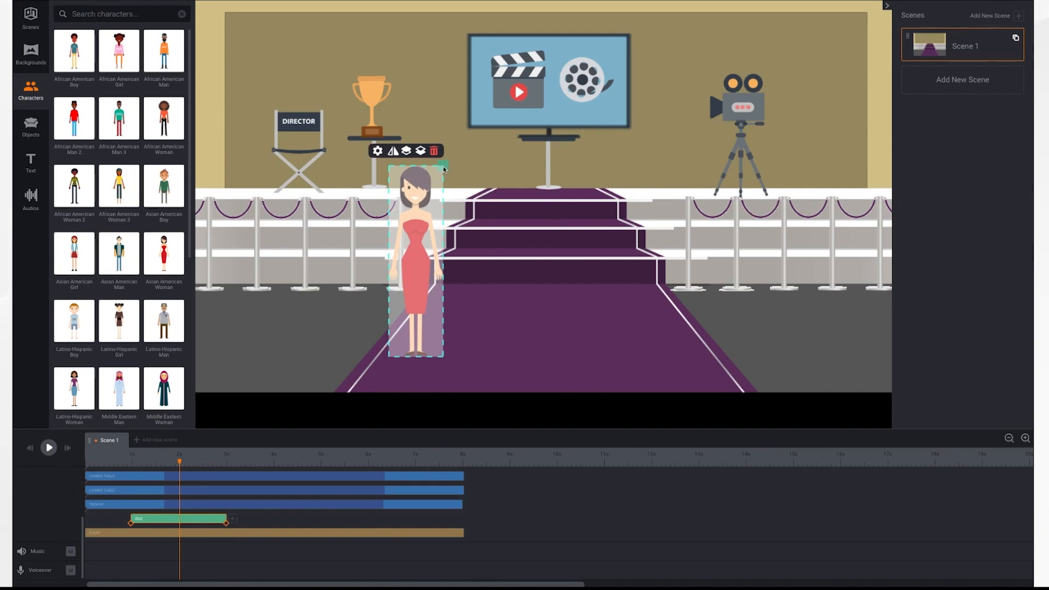
{"action": "left_click_drag", "start_coordinate": [444, 169], "coordinate": [485, 126]}
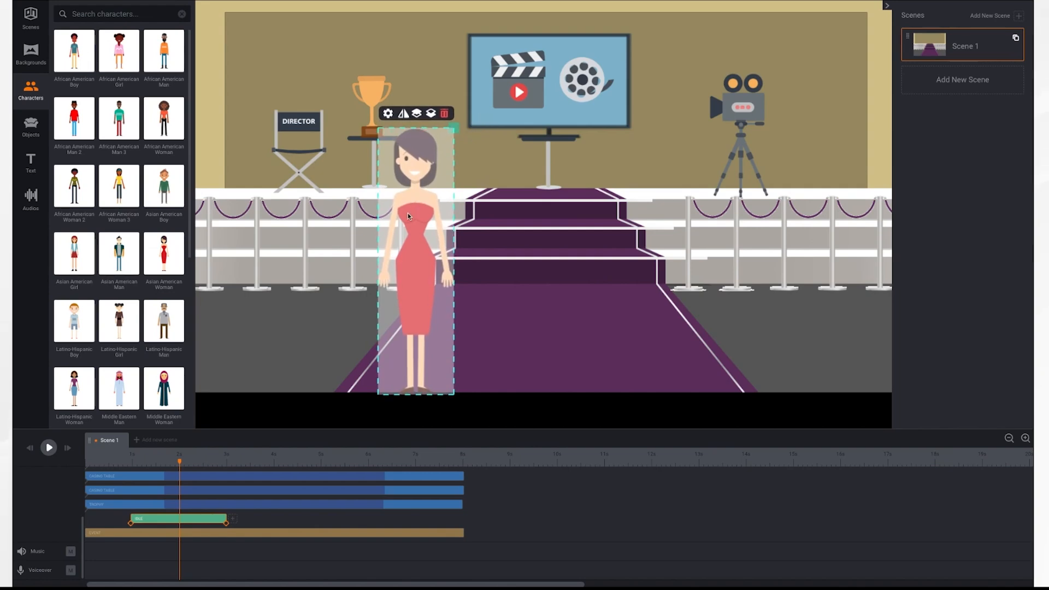
{"action": "left_click_drag", "start_coordinate": [411, 217], "coordinate": [408, 196]}
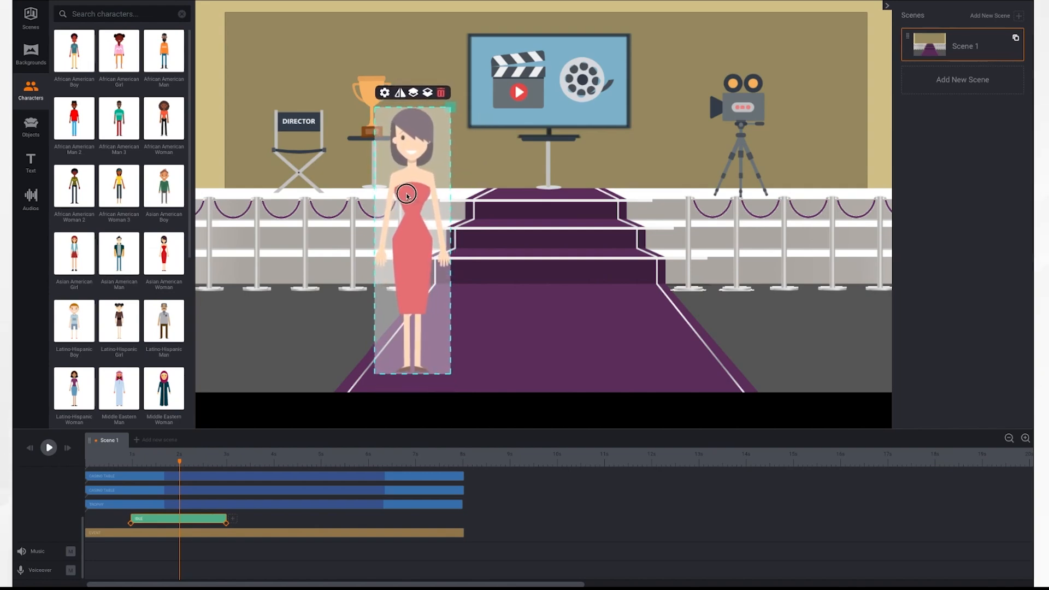
{"action": "left_click_drag", "start_coordinate": [451, 106], "coordinate": [447, 113]}
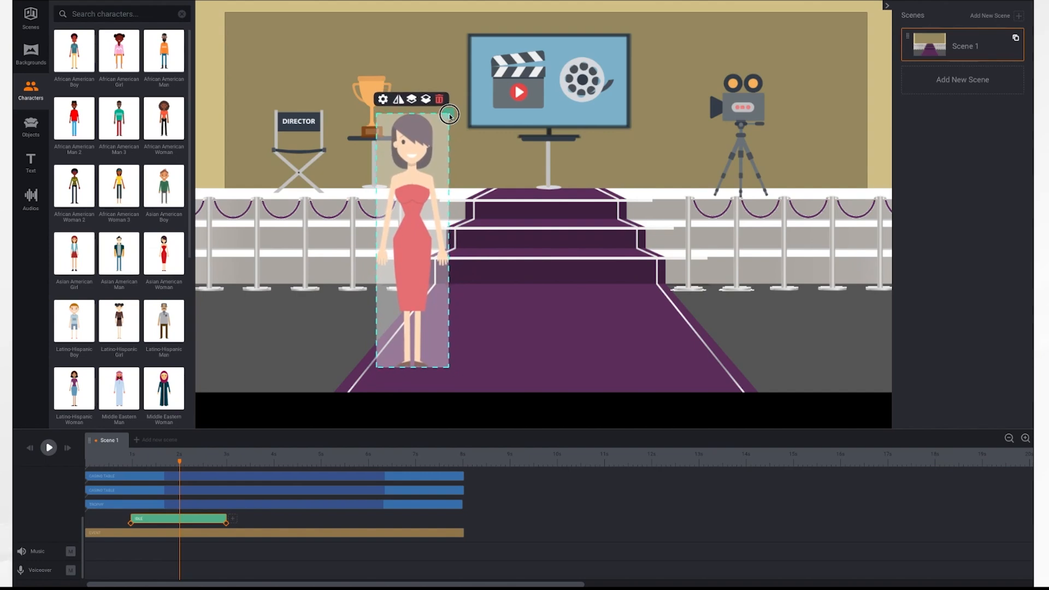
{"action": "mouse_move", "coordinate": [415, 191]}
{"action": "left_mouse_down"}
{"action": "mouse_move", "coordinate": [447, 193]}
{"action": "mouse_move", "coordinate": [417, 194]}
{"action": "mouse_move", "coordinate": [435, 186]}
{"action": "left_mouse_up"}
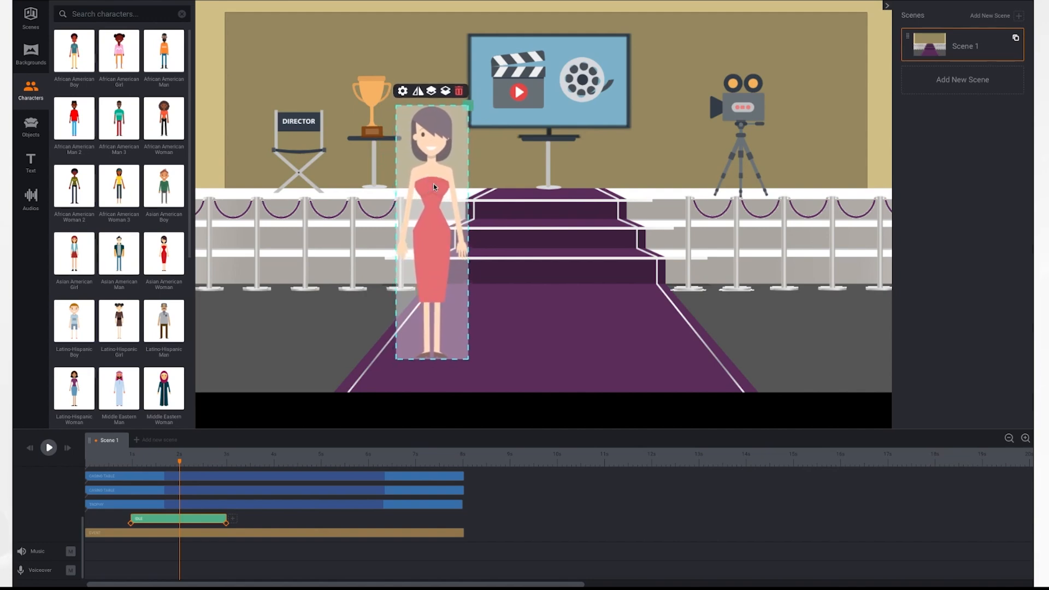
Step: Play the scene from the 2 s mark to check the resized woman's exit
{"action": "left_click", "coordinate": [49, 448]}
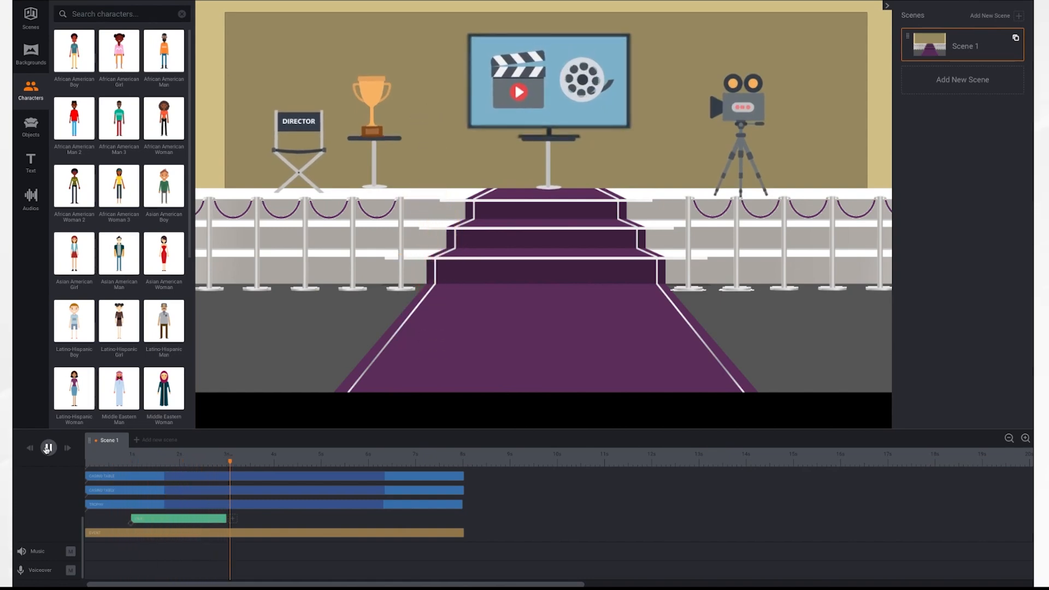
{"action": "left_click", "coordinate": [49, 447]}
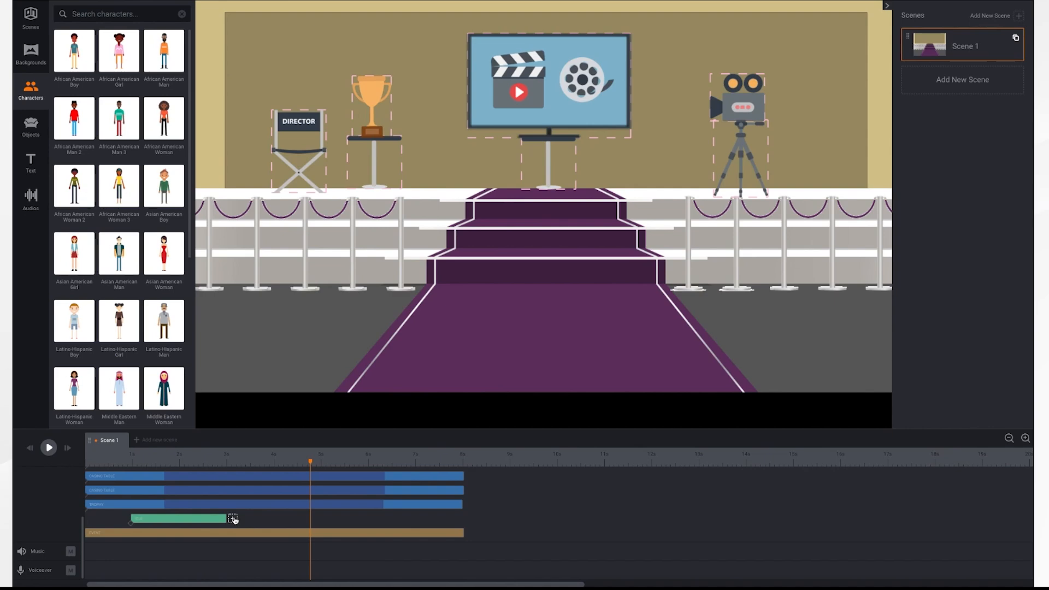
Step: Add a Clapping animation directly after the woman's idle clip, keeping Bounce as the in and out effects
{"action": "left_click", "coordinate": [233, 520]}
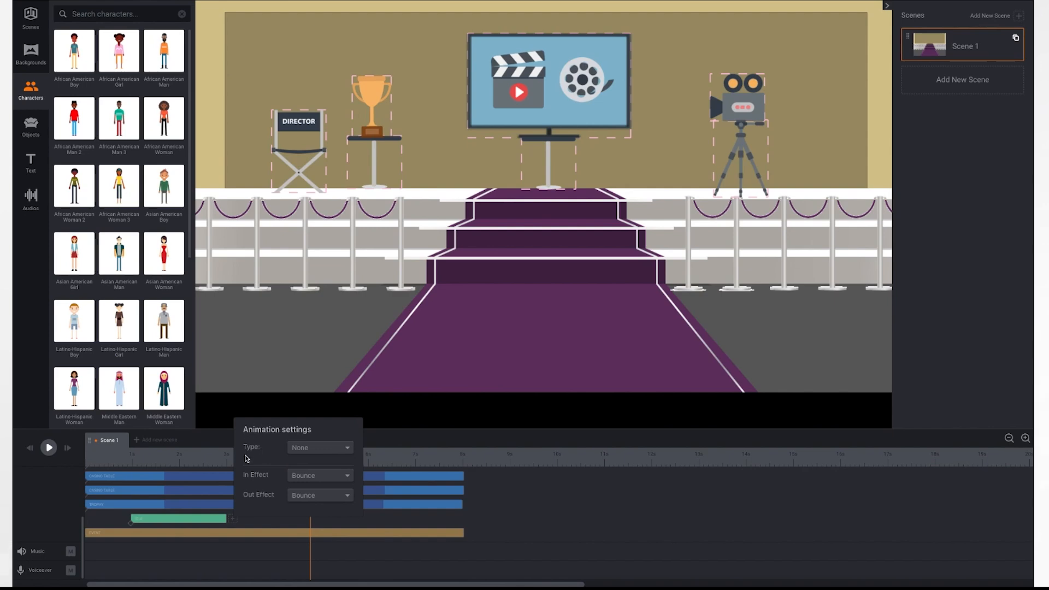
{"action": "left_click", "coordinate": [323, 455]}
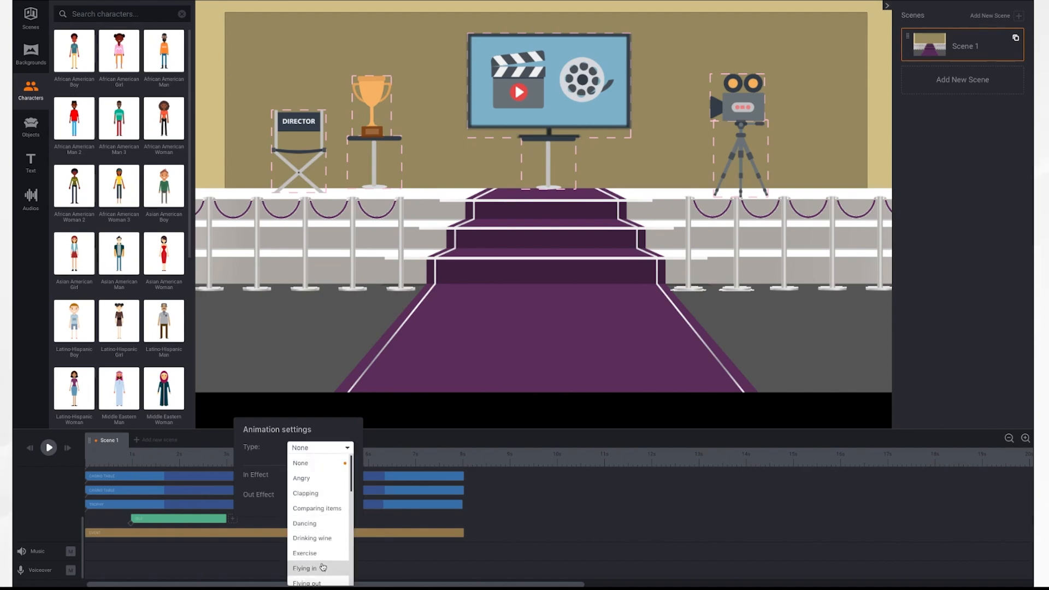
{"action": "scroll", "coordinate": [323, 567], "scroll_direction": "down", "scroll_amount": 6}
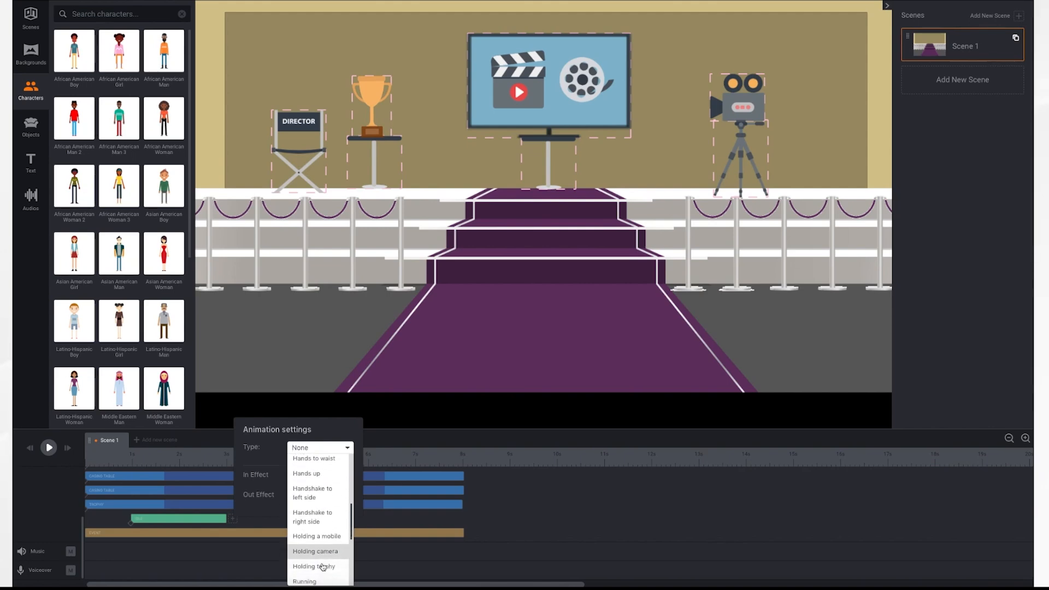
{"action": "scroll", "coordinate": [323, 567], "scroll_direction": "down", "scroll_amount": 3}
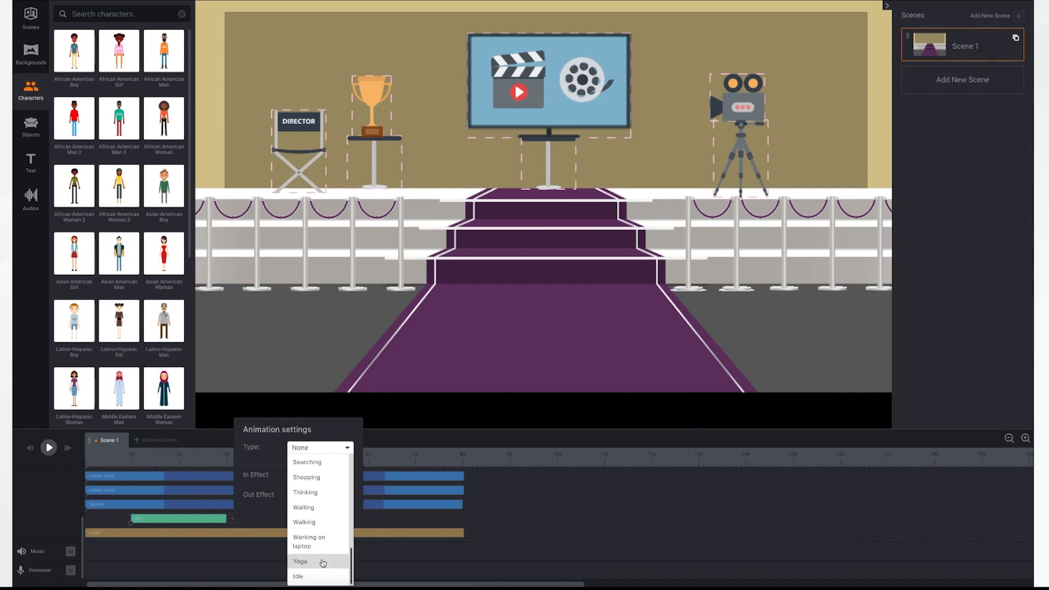
{"action": "scroll", "coordinate": [323, 507], "scroll_direction": "up", "scroll_amount": 9}
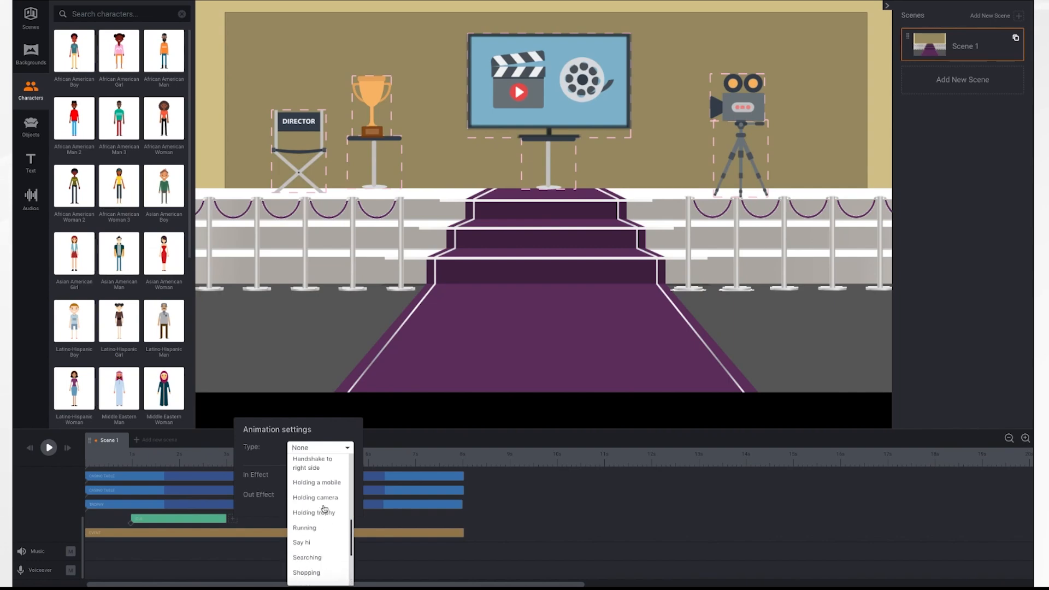
{"action": "left_click", "coordinate": [275, 460]}
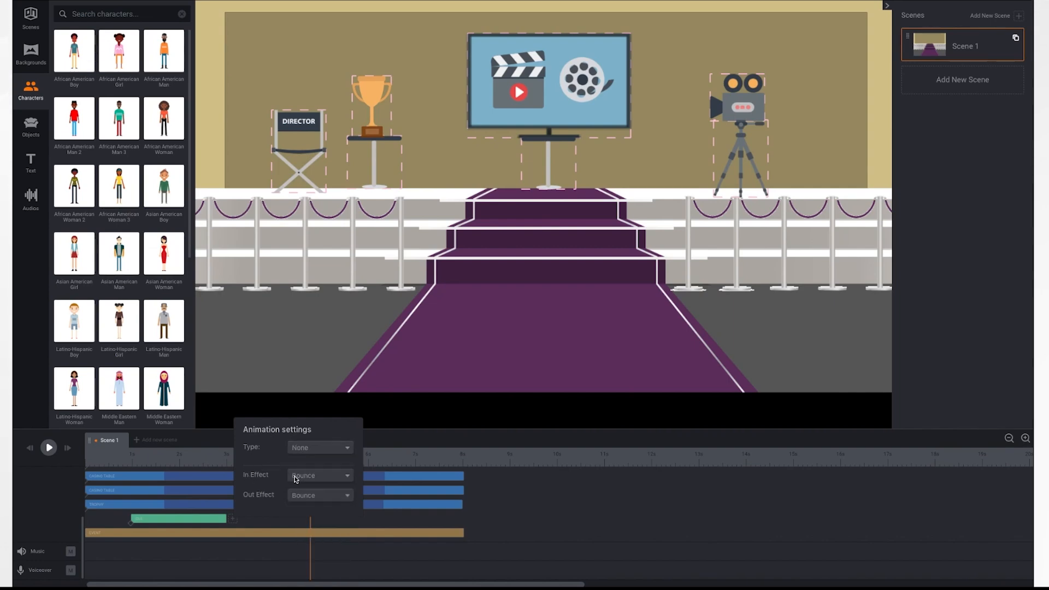
{"action": "left_click", "coordinate": [346, 477]}
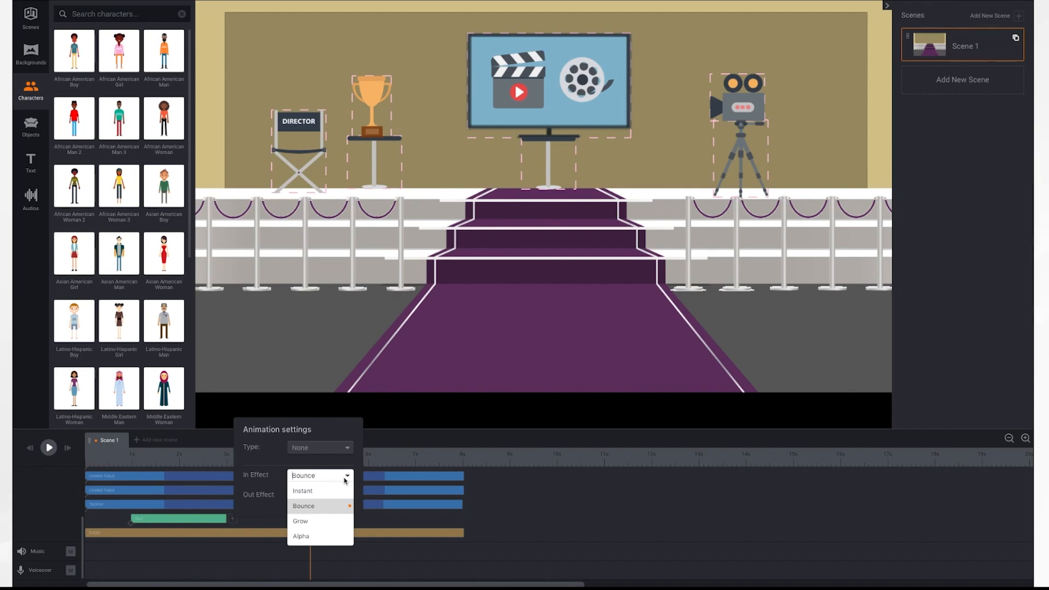
{"action": "left_click", "coordinate": [276, 469]}
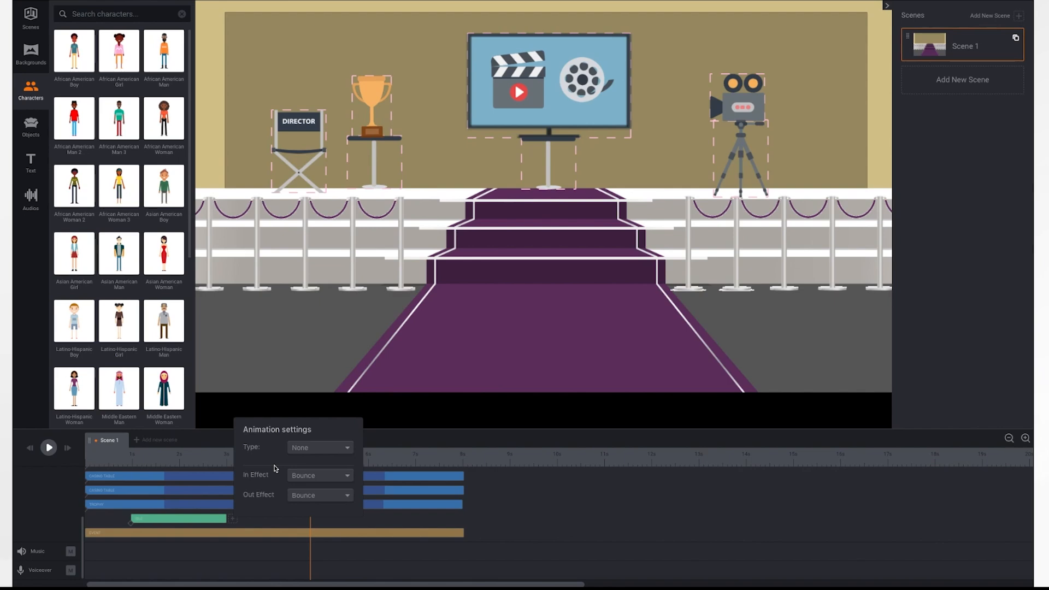
{"action": "left_click", "coordinate": [333, 455]}
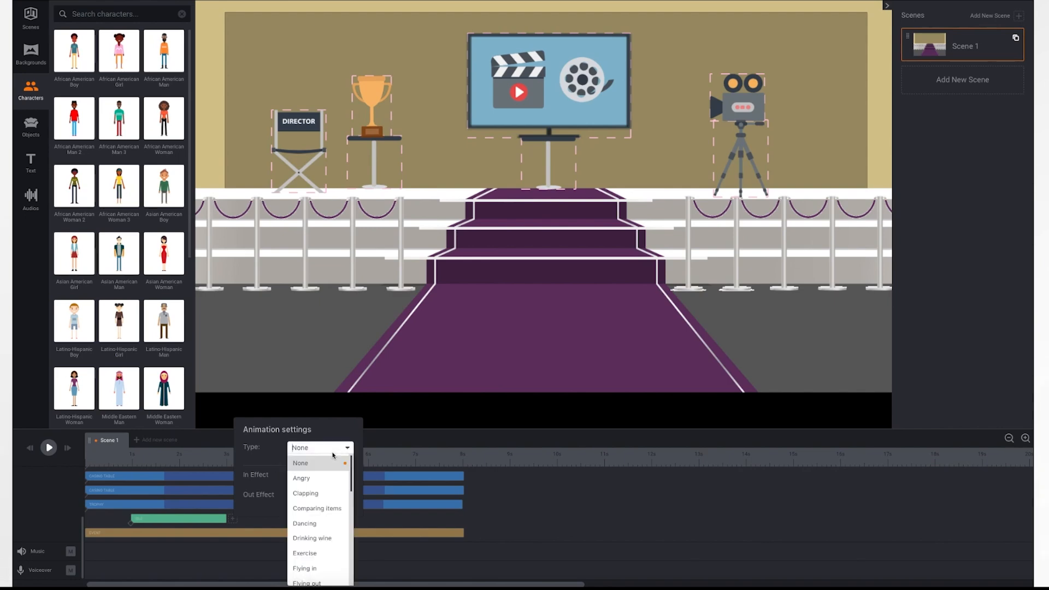
{"action": "left_click", "coordinate": [316, 497]}
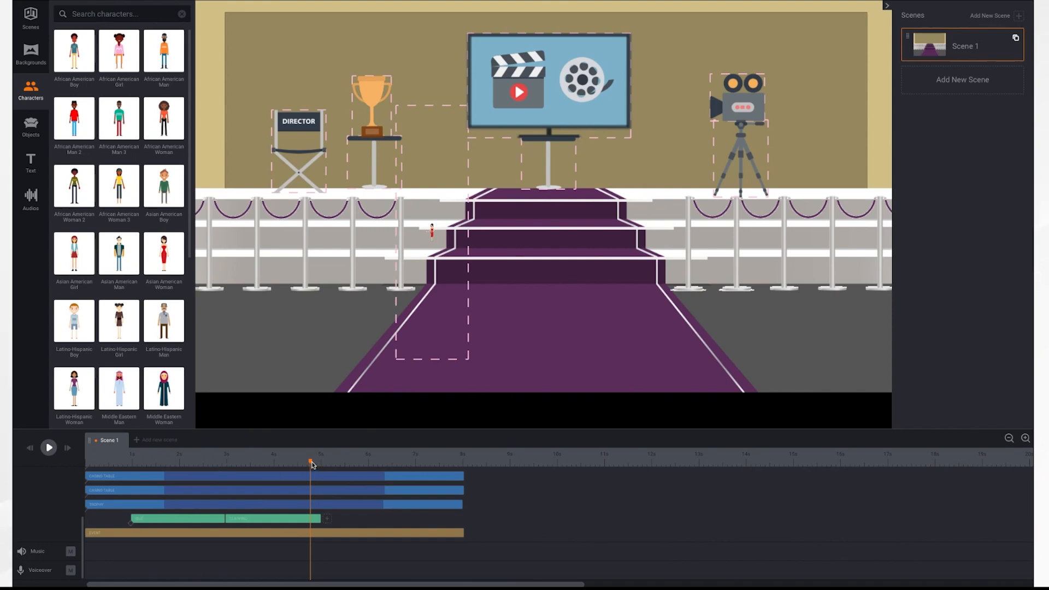
Step: Preview the woman's idle and clapping animations from the 1 s mark
{"action": "left_click_drag", "start_coordinate": [313, 465], "coordinate": [131, 478]}
{"action": "left_click", "coordinate": [49, 447]}
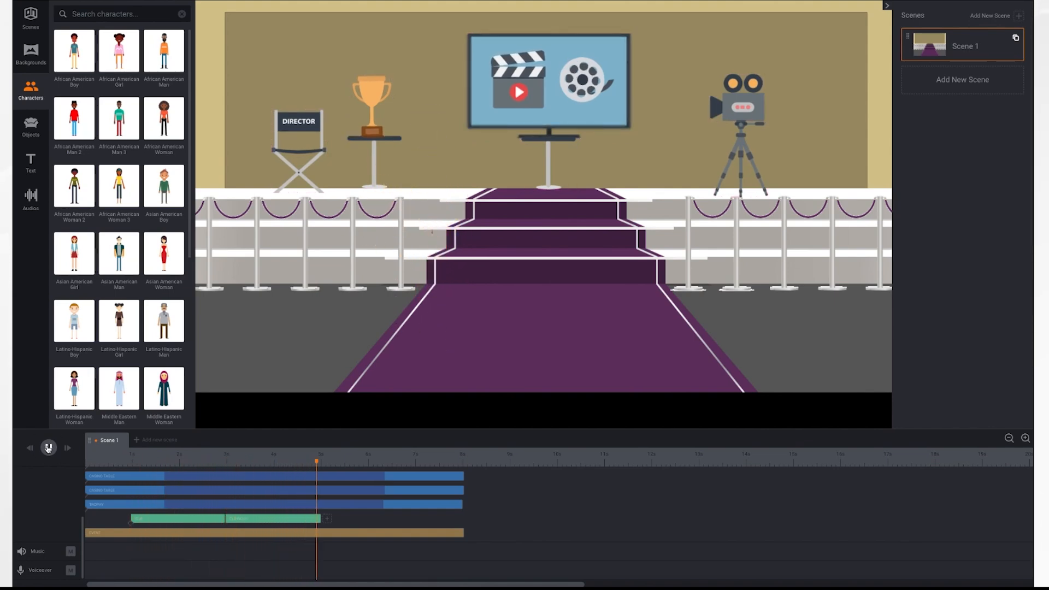
{"action": "left_click", "coordinate": [48, 448]}
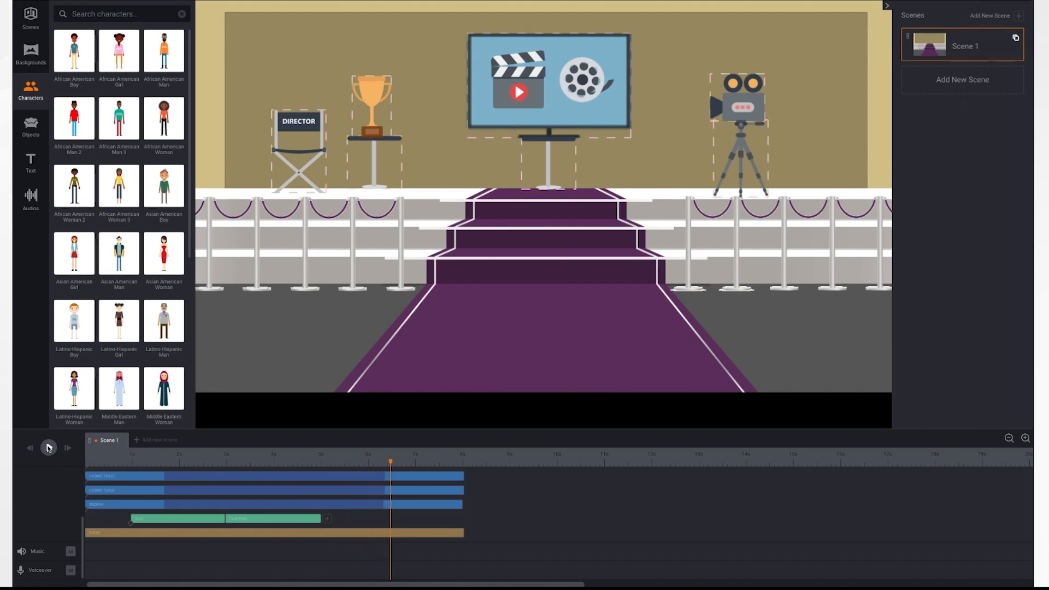
Step: Add a Dancing animation directly after the woman's clapping clip
{"action": "left_click", "coordinate": [326, 519]}
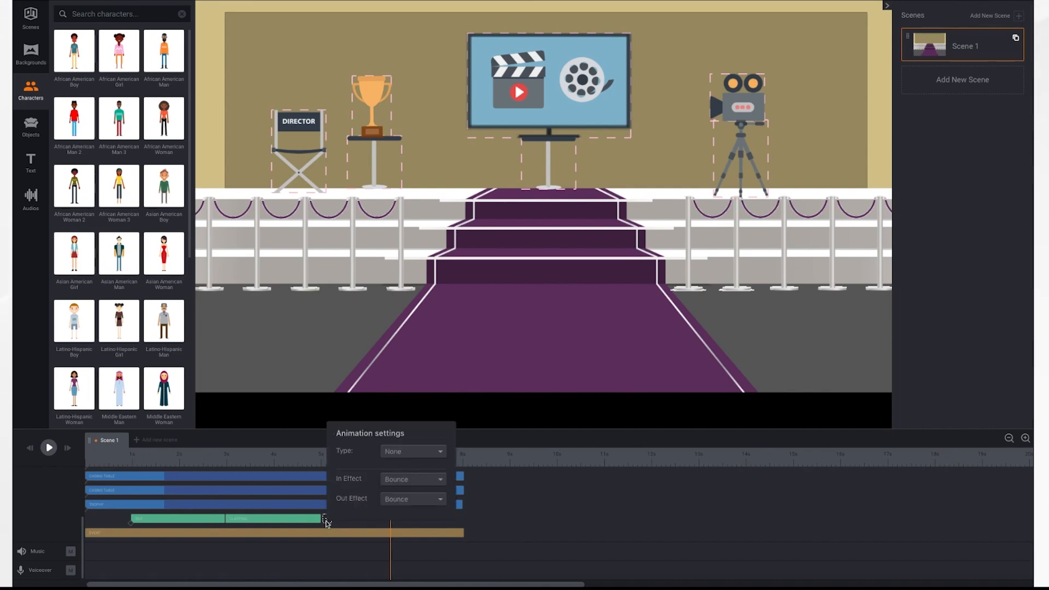
{"action": "left_click", "coordinate": [426, 455]}
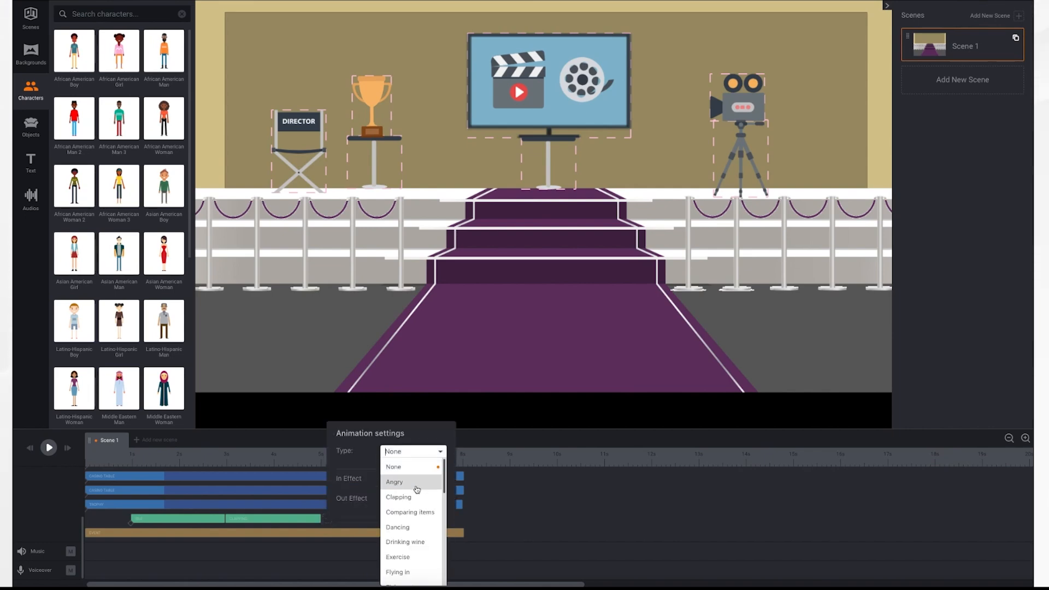
{"action": "scroll", "coordinate": [413, 538], "scroll_direction": "down", "scroll_amount": 1}
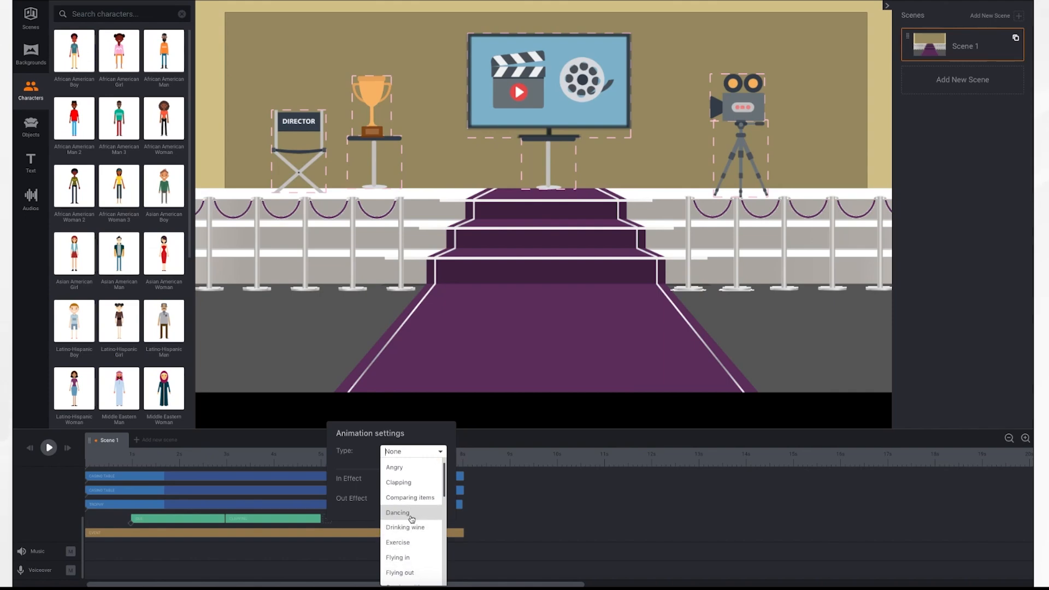
{"action": "left_click", "coordinate": [411, 516]}
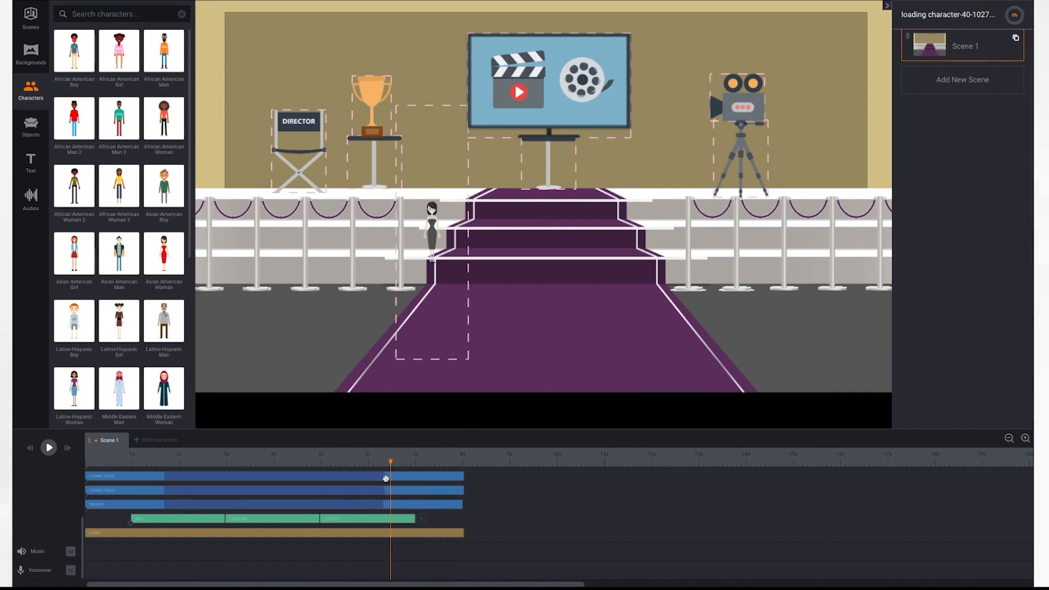
Step: Play the whole scene from the beginning to review the woman's idle, clapping and dancing sequence
{"action": "left_click", "coordinate": [31, 449]}
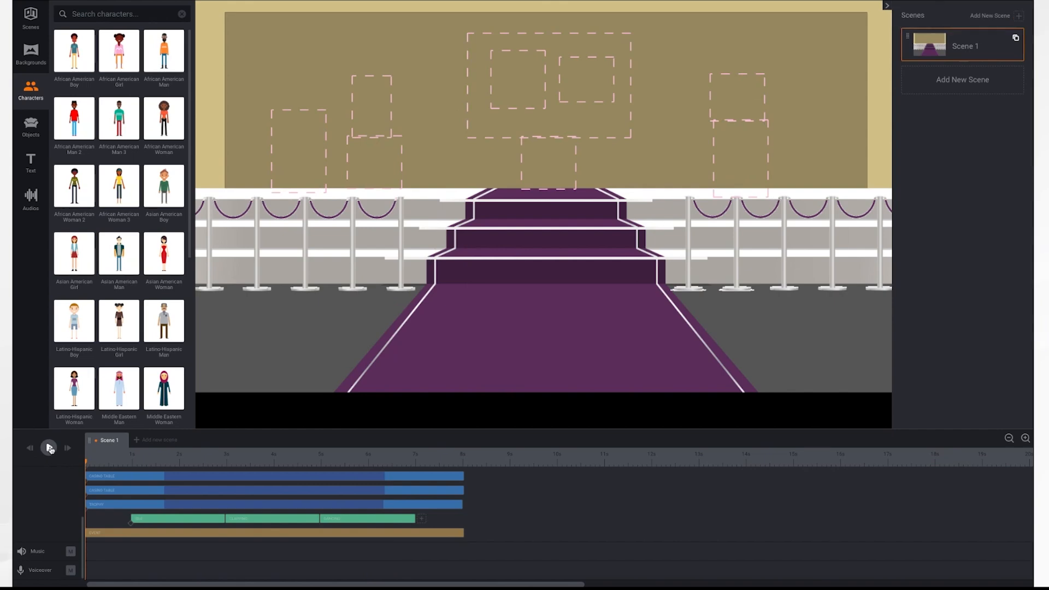
{"action": "left_click", "coordinate": [49, 448]}
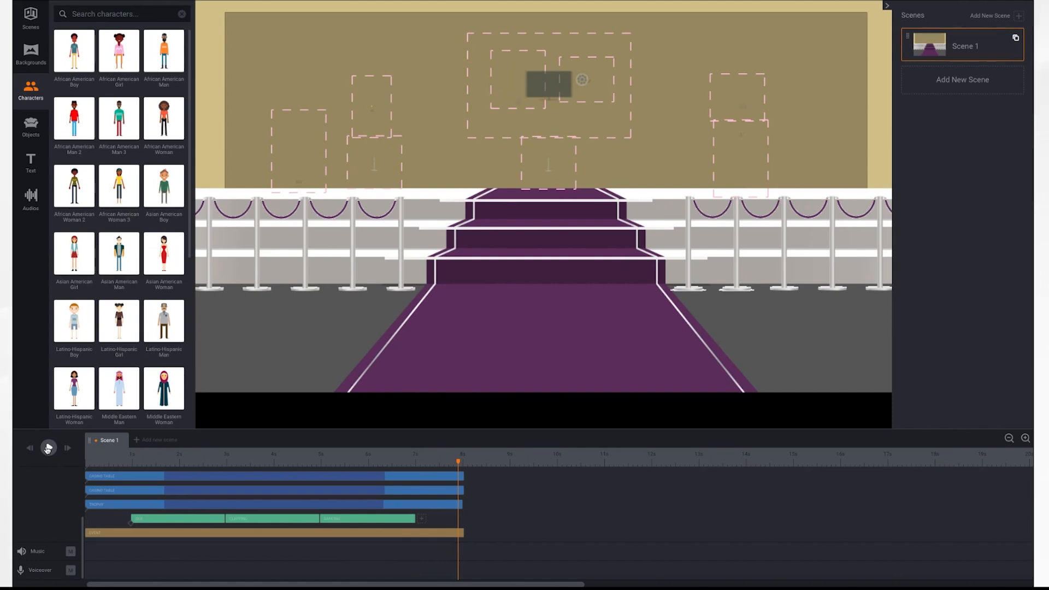
Step: Add a Holding trophy animation directly after the woman's dancing clip and play the scene from the beginning
{"action": "left_click", "coordinate": [421, 519]}
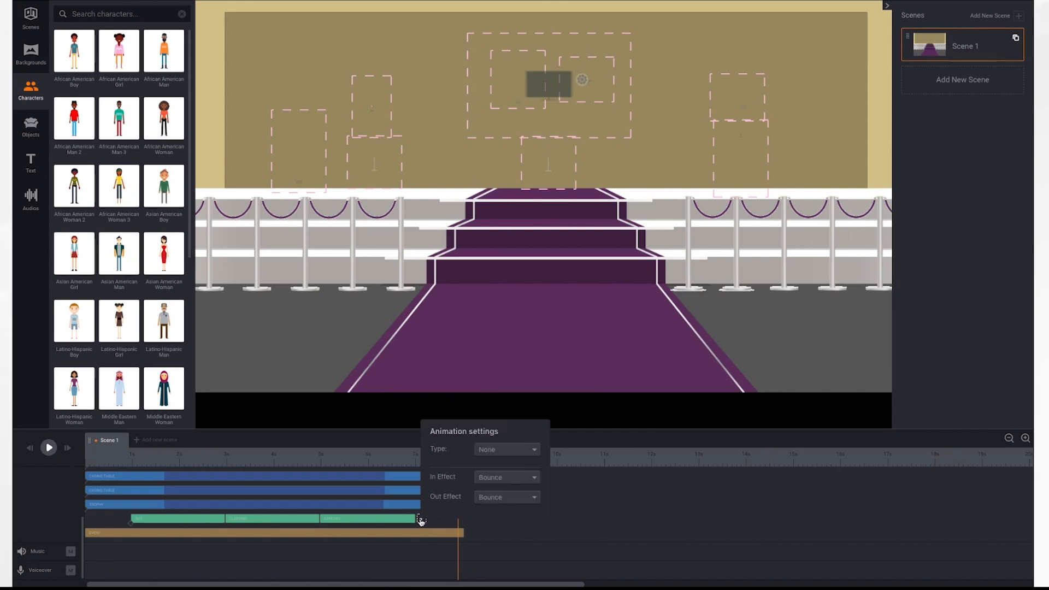
{"action": "left_click", "coordinate": [521, 453]}
{"action": "scroll", "coordinate": [511, 512], "scroll_direction": "down", "scroll_amount": 5}
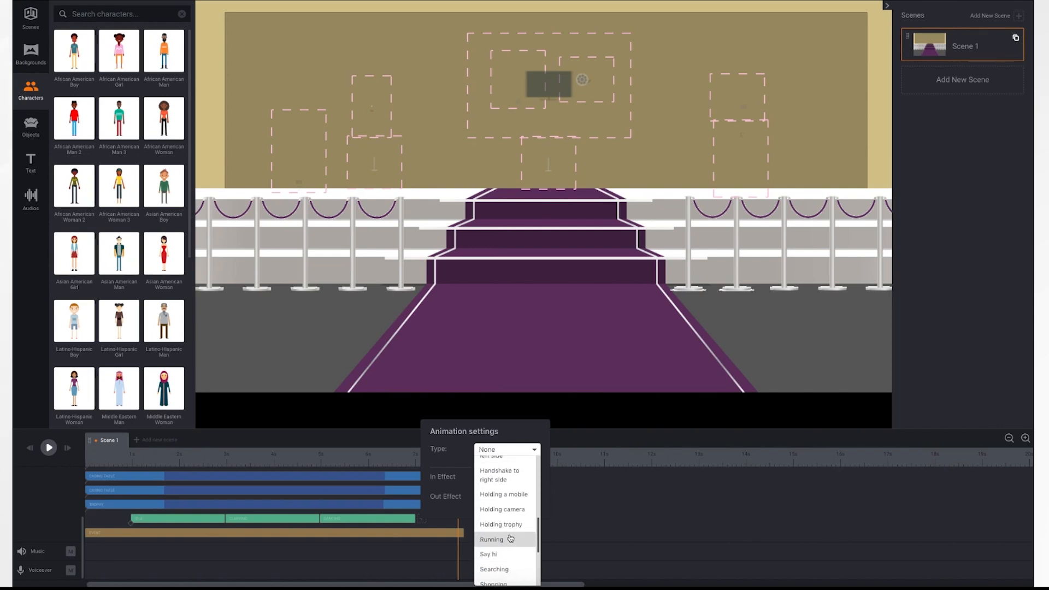
{"action": "left_click", "coordinate": [517, 526]}
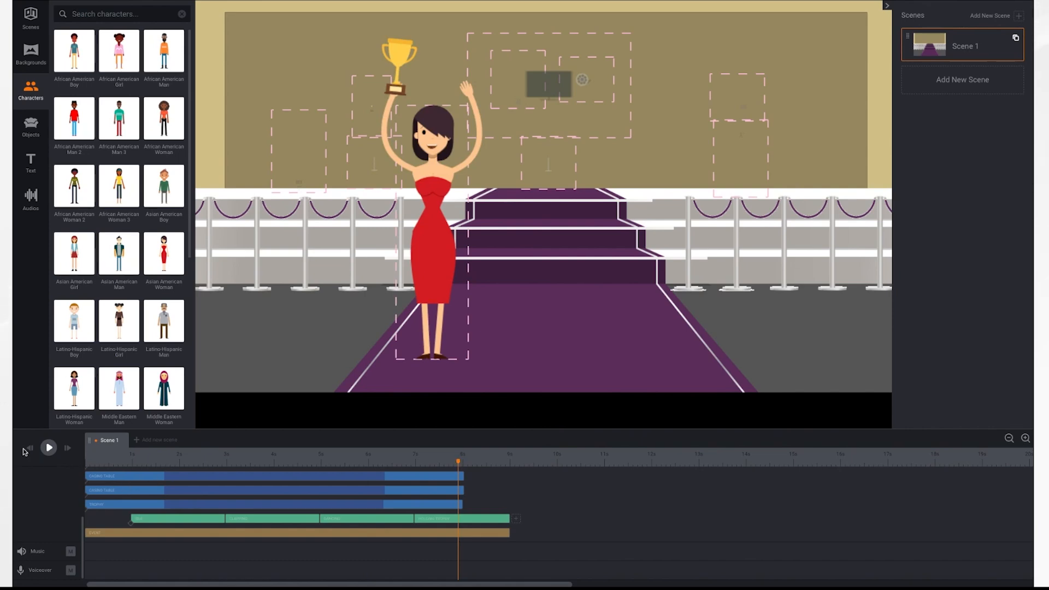
{"action": "left_click", "coordinate": [30, 449]}
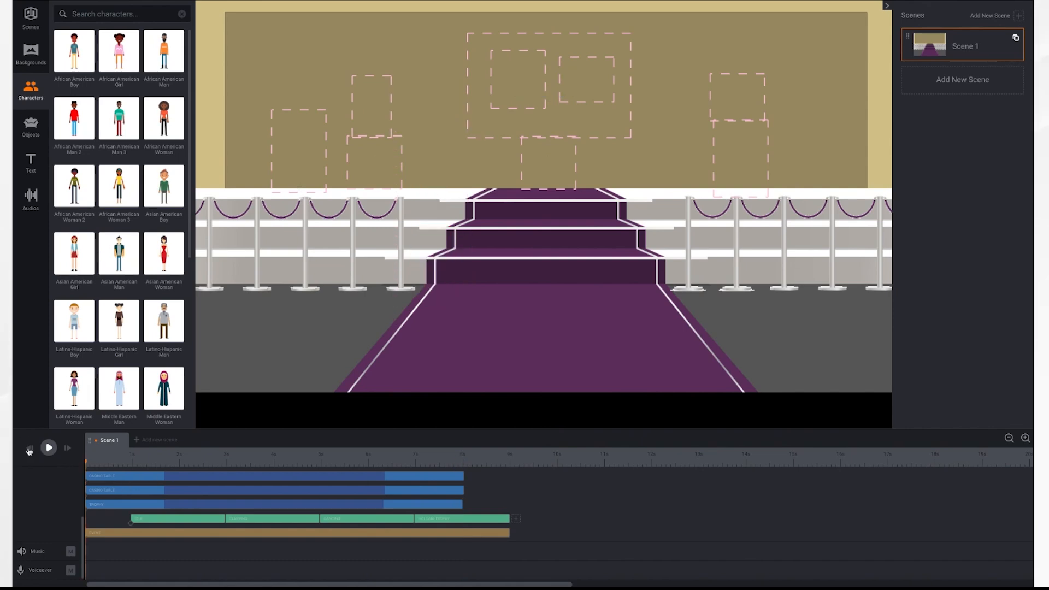
{"action": "left_click", "coordinate": [49, 448]}
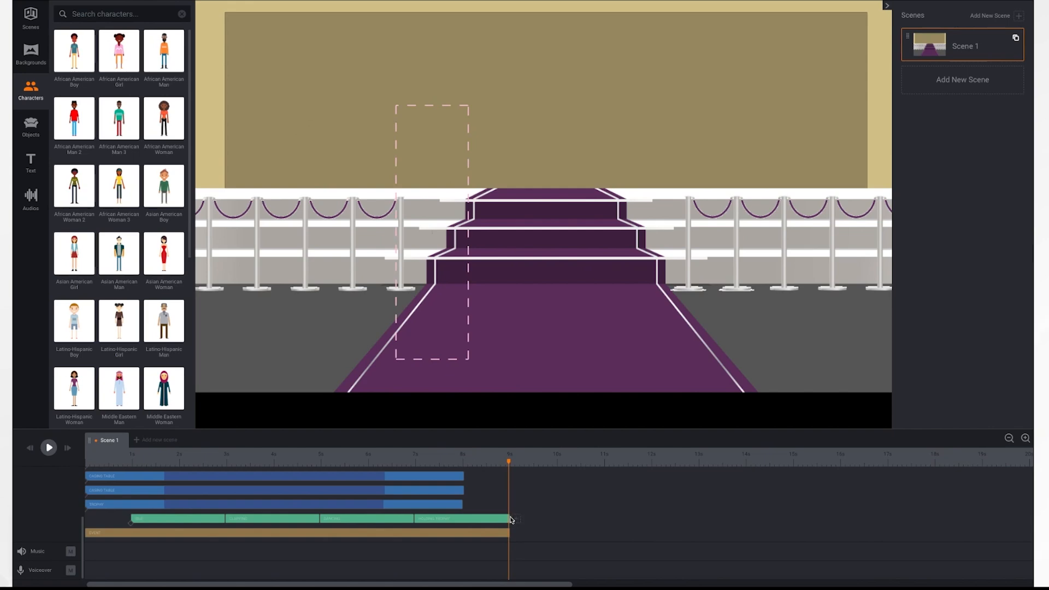
Step: Retime the woman's animation clips on the timeline, shortening the idle and holding trophy clips and lengthening the dancing clip
{"action": "left_click_drag", "start_coordinate": [509, 518], "coordinate": [500, 518]}
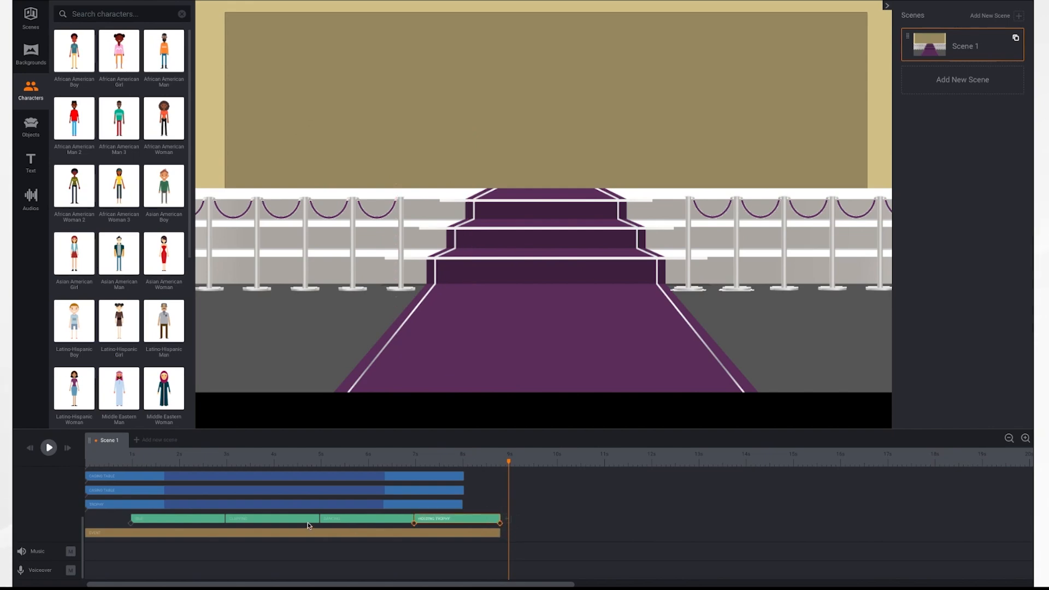
{"action": "mouse_move", "coordinate": [131, 518]}
{"action": "left_mouse_down"}
{"action": "mouse_move", "coordinate": [98, 518]}
{"action": "mouse_move", "coordinate": [192, 520]}
{"action": "mouse_move", "coordinate": [128, 519]}
{"action": "left_mouse_up"}
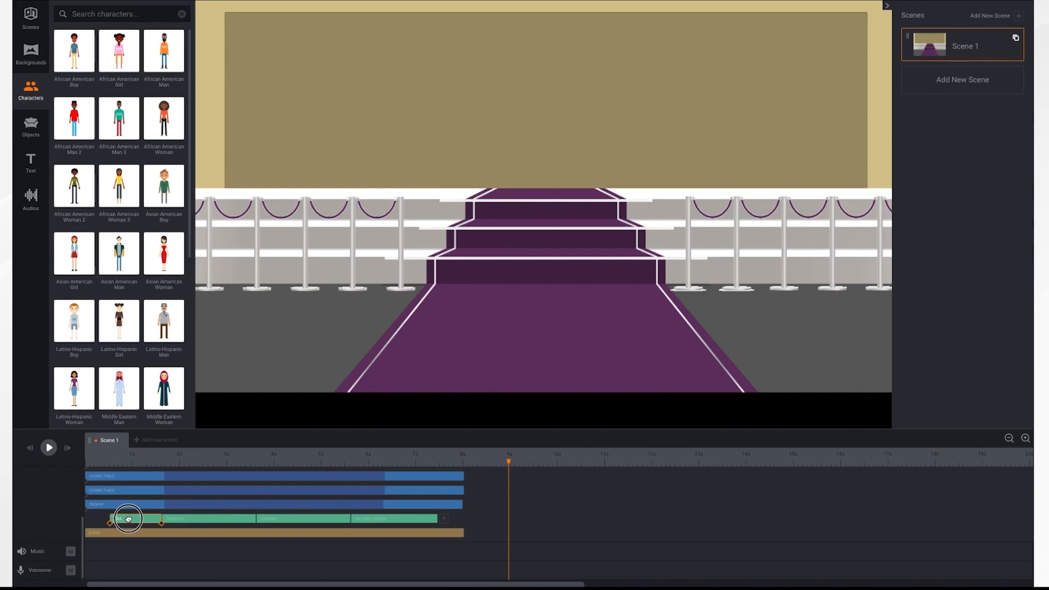
{"action": "left_click", "coordinate": [256, 519]}
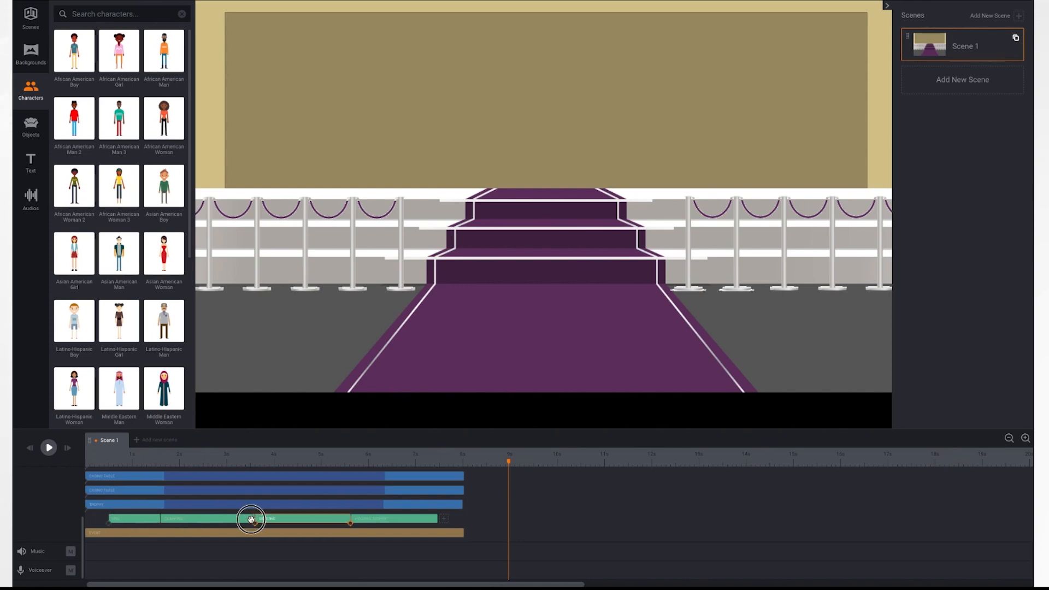
{"action": "left_click_drag", "start_coordinate": [257, 519], "coordinate": [246, 519]}
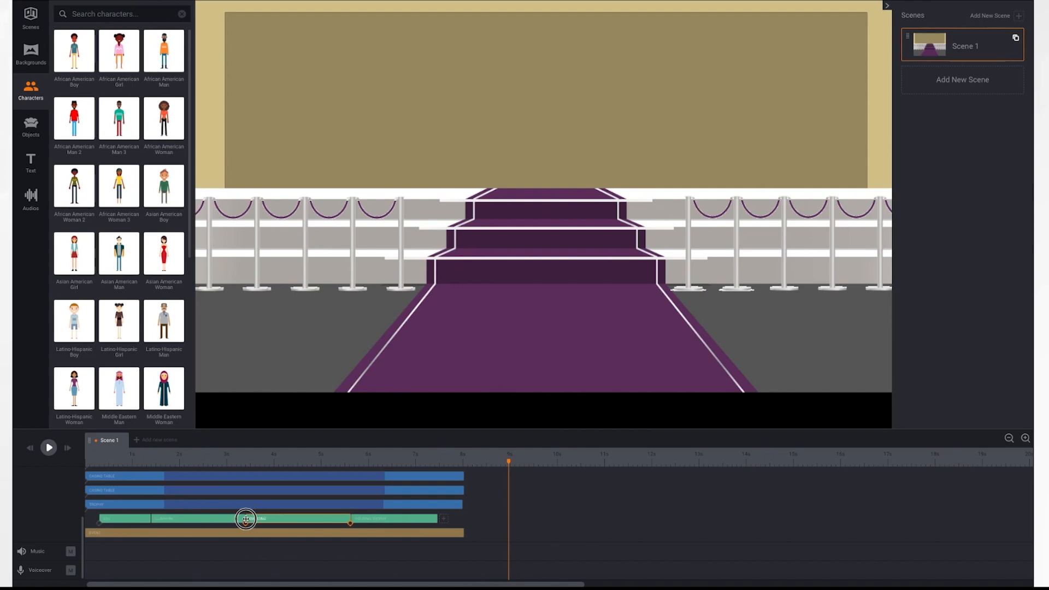
{"action": "left_click", "coordinate": [147, 521]}
{"action": "left_click_drag", "start_coordinate": [147, 520], "coordinate": [166, 521]}
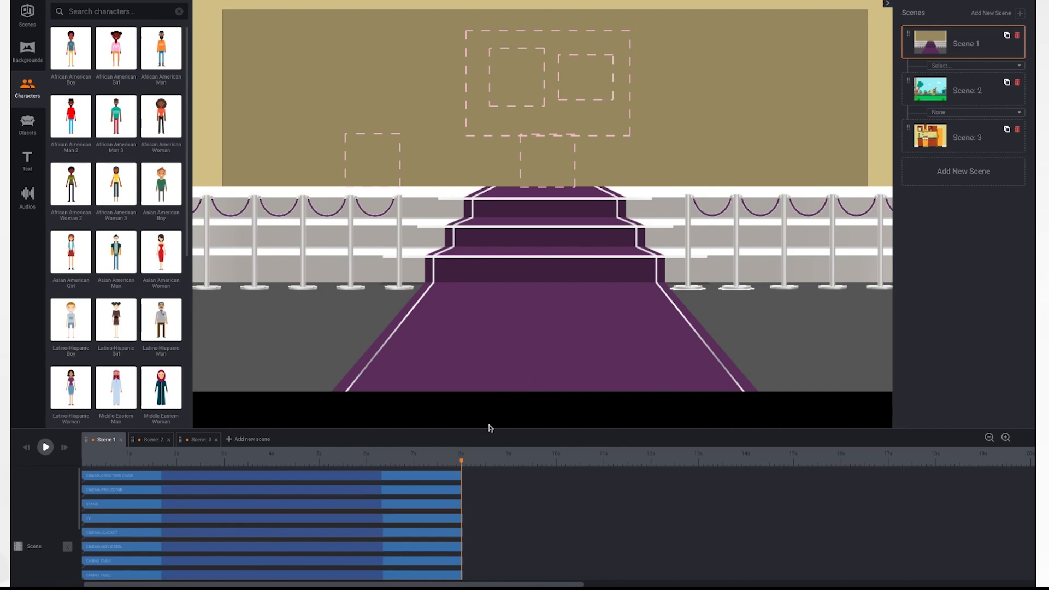
Step: Add a Running animation directly after the woman's holding trophy clip in Scene 1
{"action": "scroll", "coordinate": [463, 536], "scroll_direction": "down", "scroll_amount": 5}
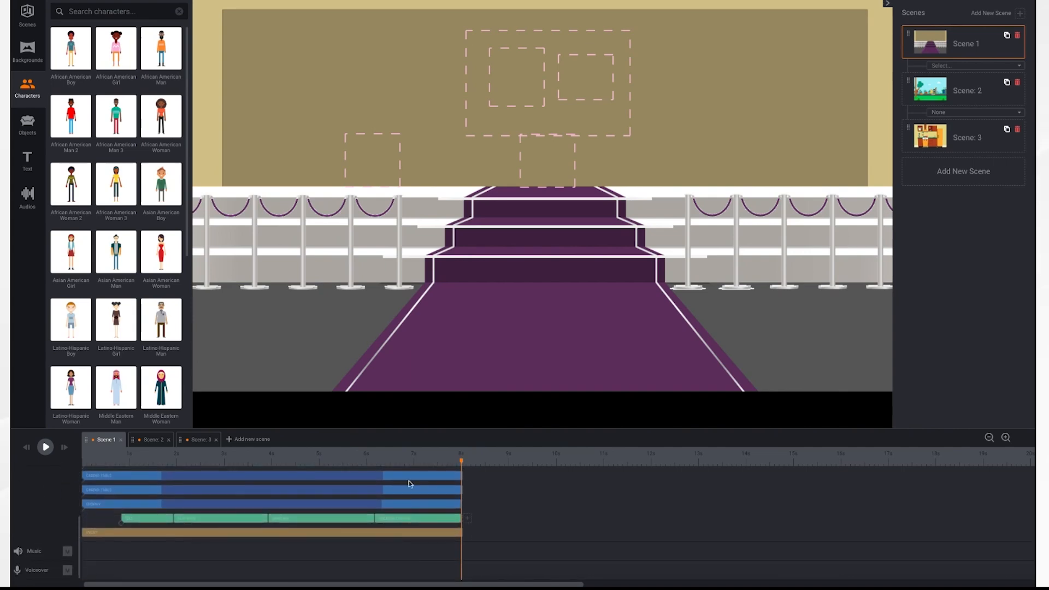
{"action": "left_click", "coordinate": [468, 518]}
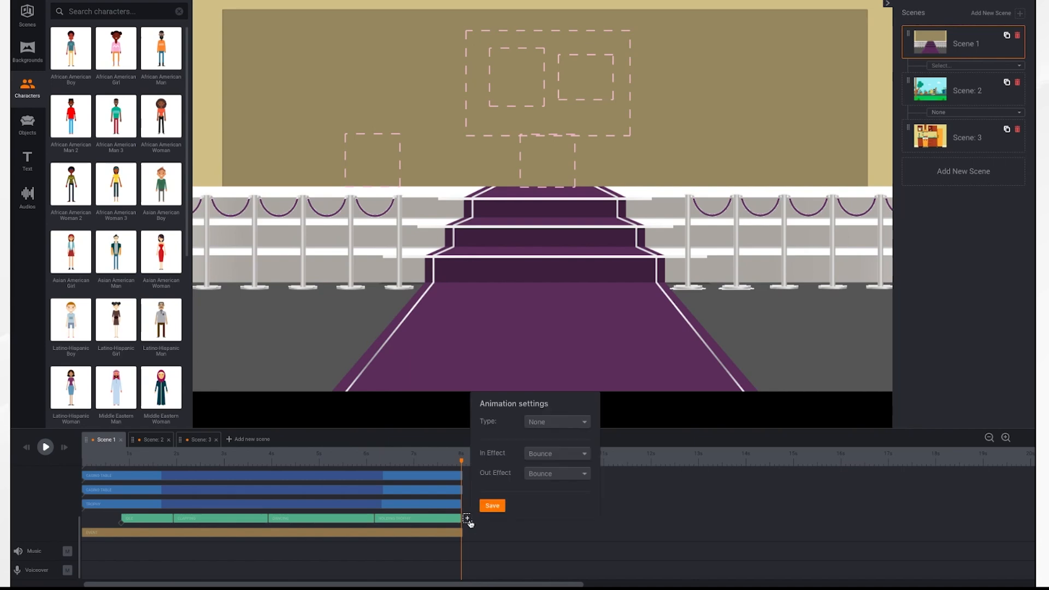
{"action": "left_click", "coordinate": [567, 431]}
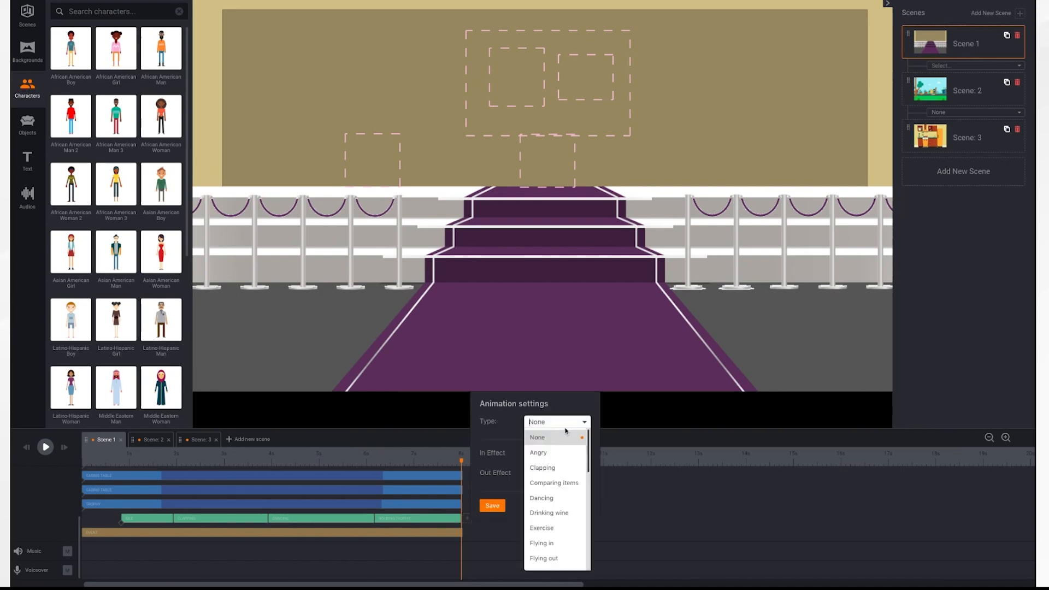
{"action": "scroll", "coordinate": [563, 497], "scroll_direction": "down", "scroll_amount": 5}
{"action": "scroll", "coordinate": [563, 497], "scroll_direction": "down", "scroll_amount": 8}
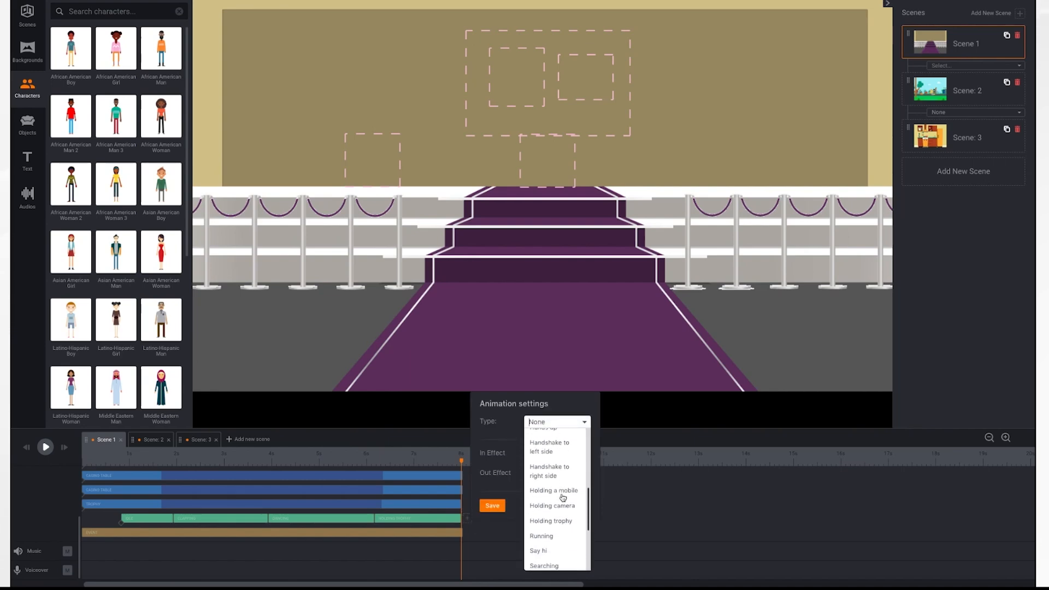
{"action": "scroll", "coordinate": [562, 497], "scroll_direction": "up", "scroll_amount": 3}
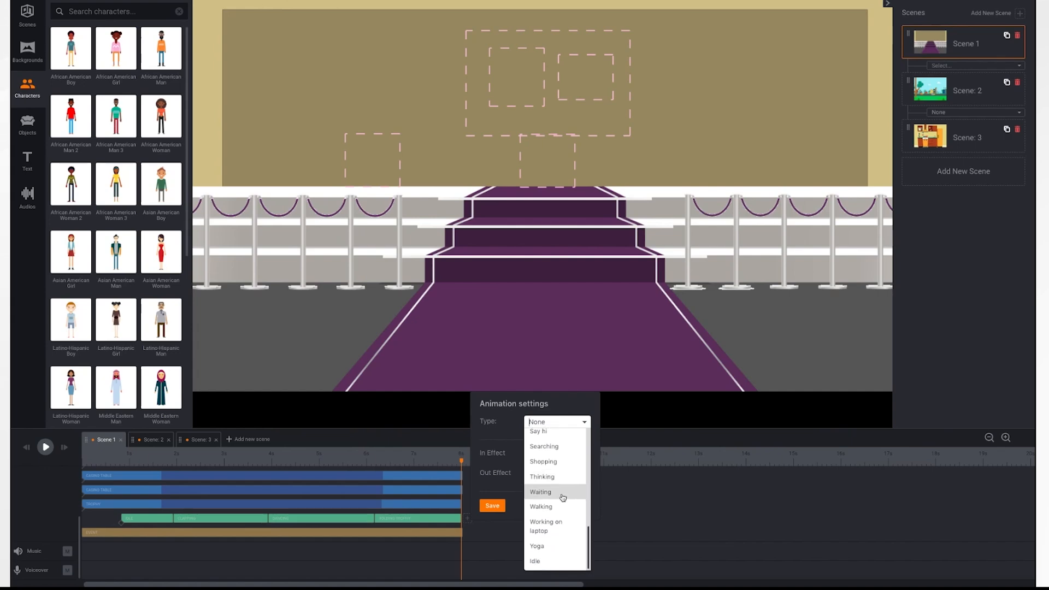
{"action": "scroll", "coordinate": [563, 527], "scroll_direction": "up", "scroll_amount": 1}
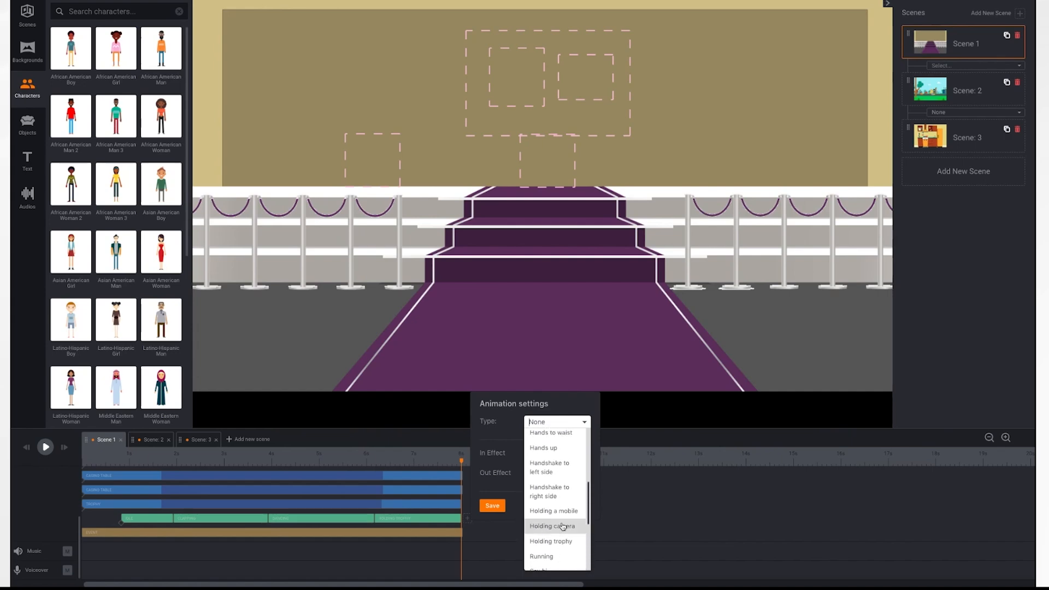
{"action": "left_click", "coordinate": [555, 557]}
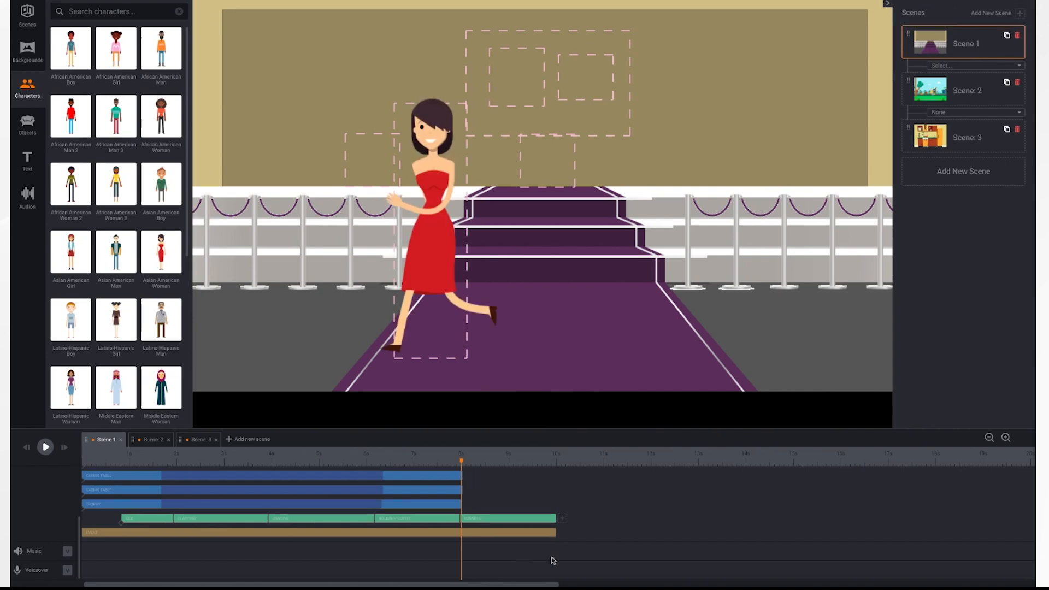
Step: Mirror the woman for the running clip and, at its end keyframe at 10 s, move her off the stage's right edge
{"action": "left_click", "coordinate": [439, 218]}
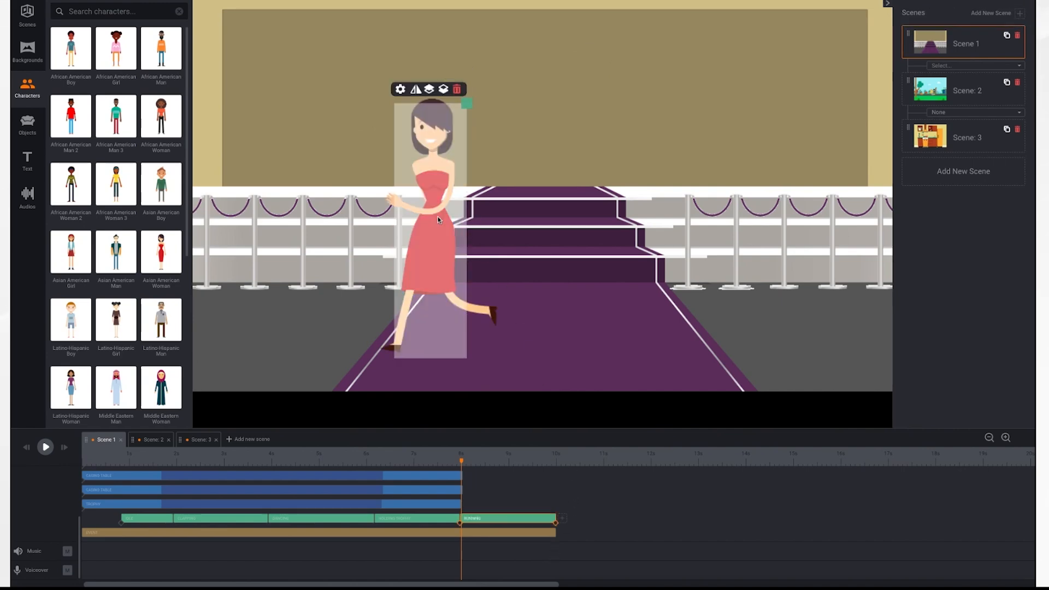
{"action": "left_click", "coordinate": [416, 90]}
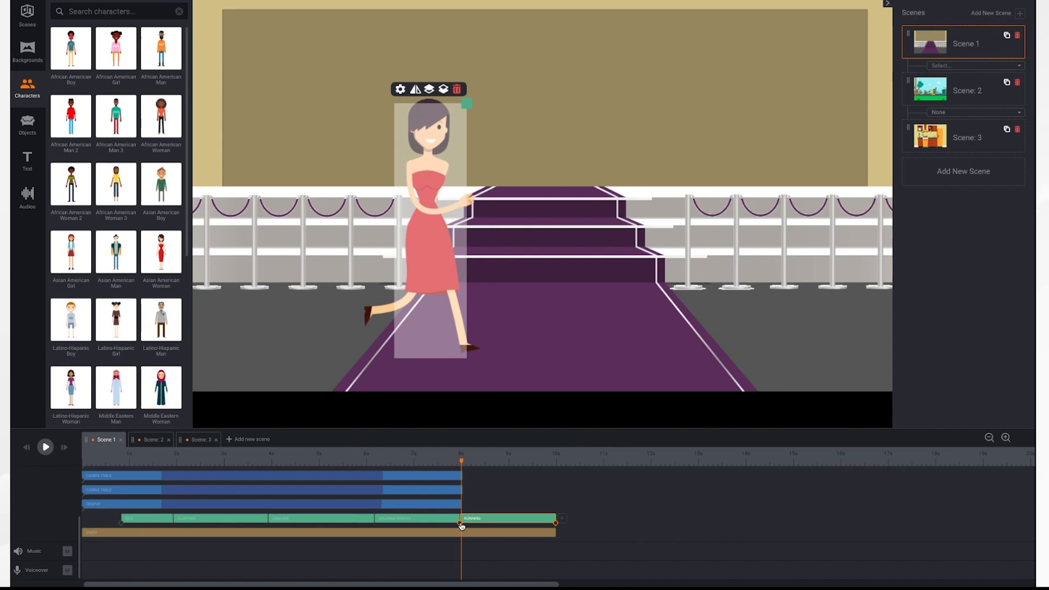
{"action": "left_click", "coordinate": [555, 526]}
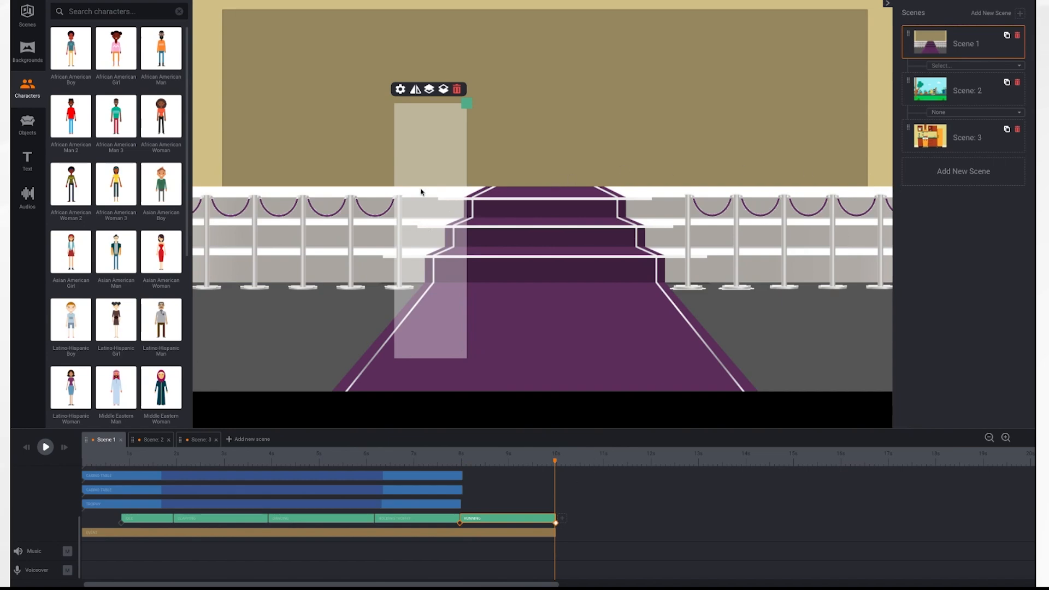
{"action": "left_click_drag", "start_coordinate": [421, 192], "coordinate": [927, 195]}
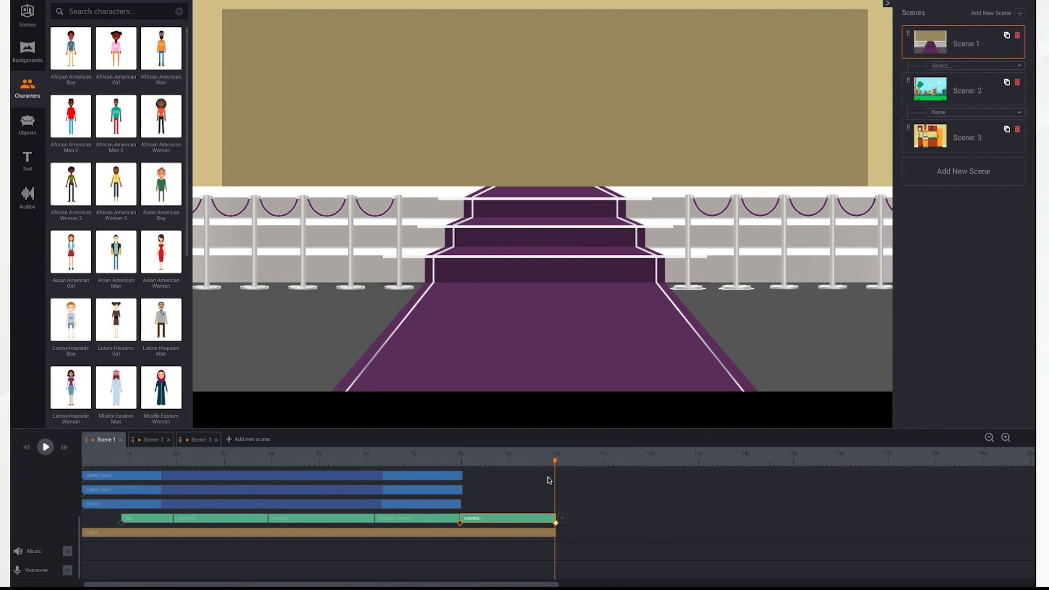
Step: Preview the woman's trophy and running animations from the 7 s mark
{"action": "left_click_drag", "start_coordinate": [556, 463], "coordinate": [413, 462]}
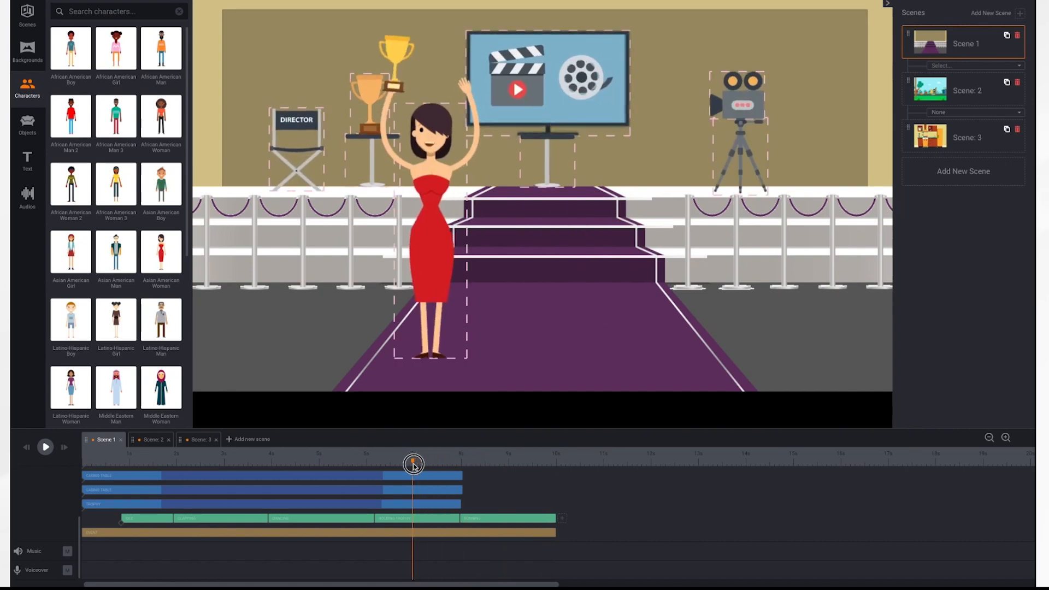
{"action": "left_click", "coordinate": [45, 448]}
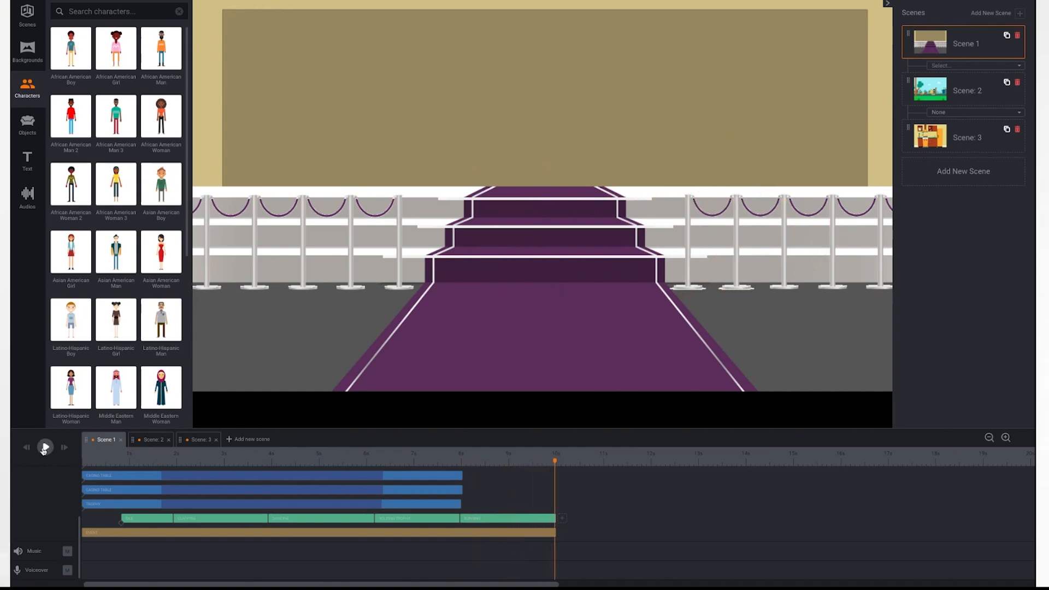
Step: Set the running clip's out effect to Instant and replay the woman's exit from shortly before the 8 s mark
{"action": "left_click", "coordinate": [505, 519]}
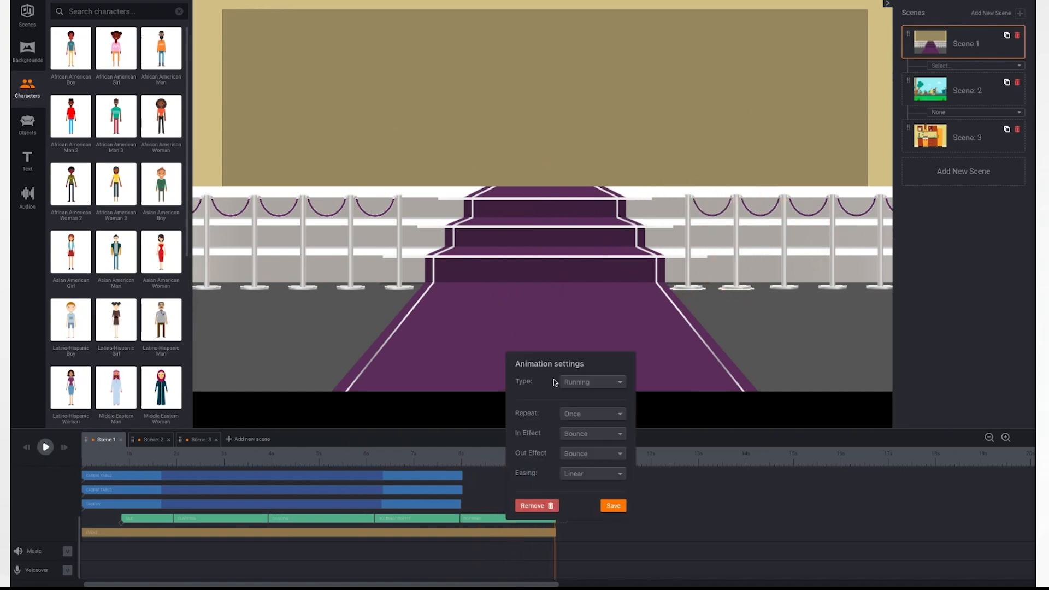
{"action": "left_click", "coordinate": [598, 457]}
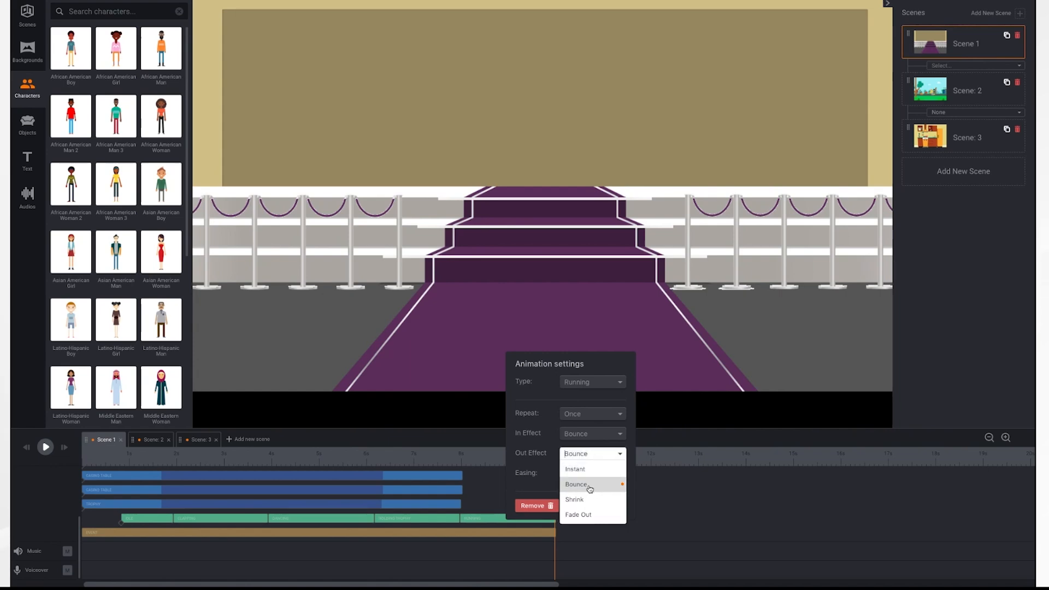
{"action": "left_click", "coordinate": [588, 469]}
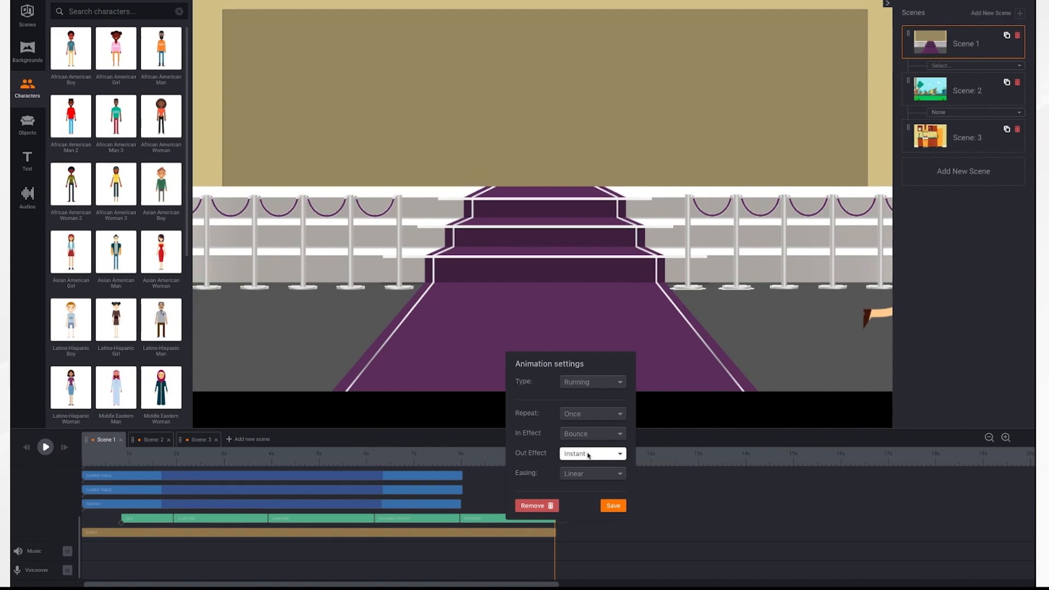
{"action": "left_click", "coordinate": [614, 508]}
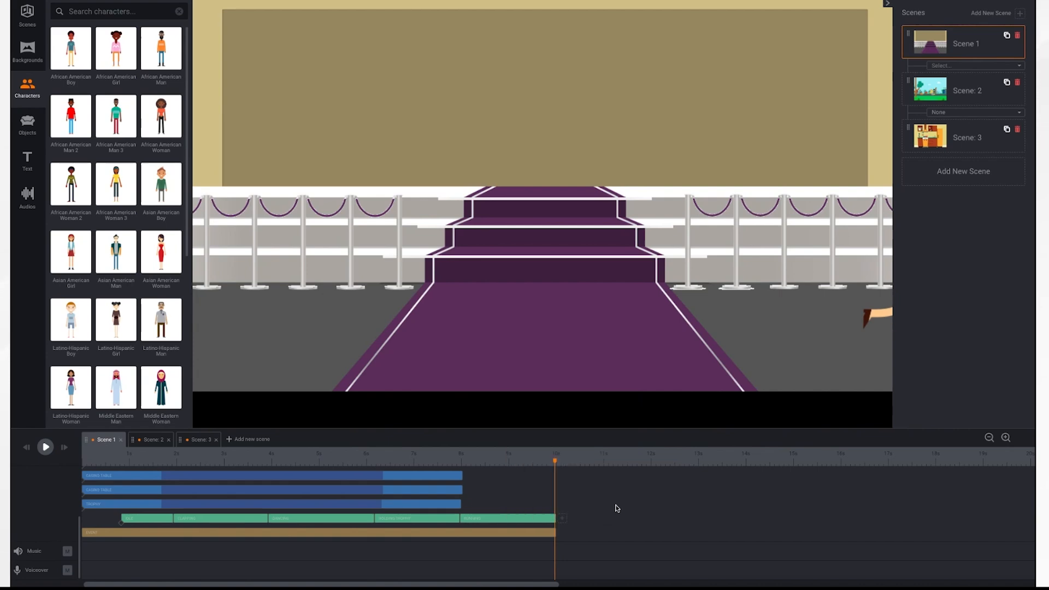
{"action": "left_click_drag", "start_coordinate": [556, 462], "coordinate": [447, 463]}
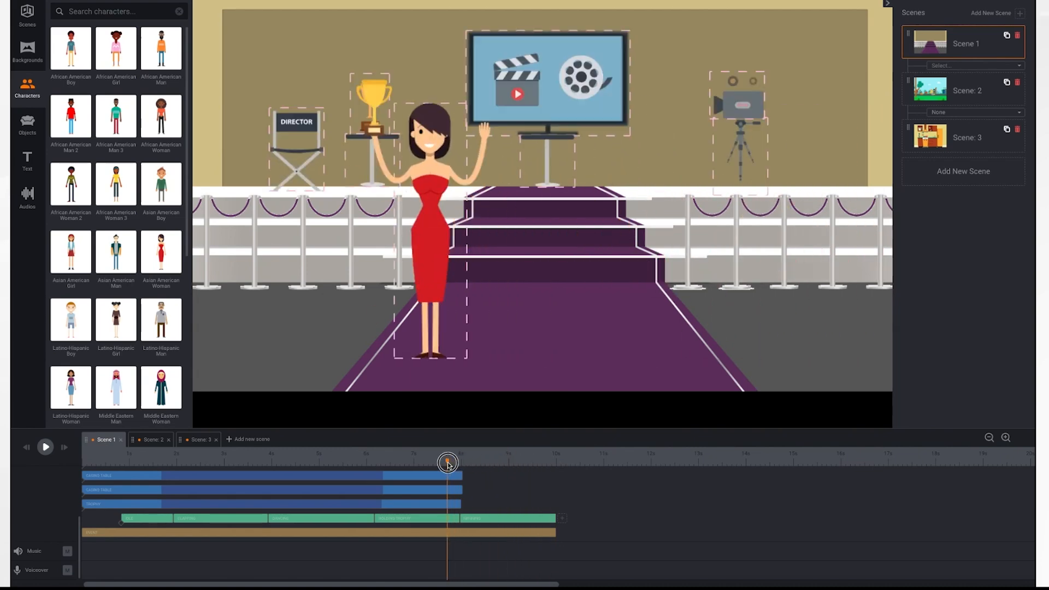
{"action": "left_click", "coordinate": [46, 448]}
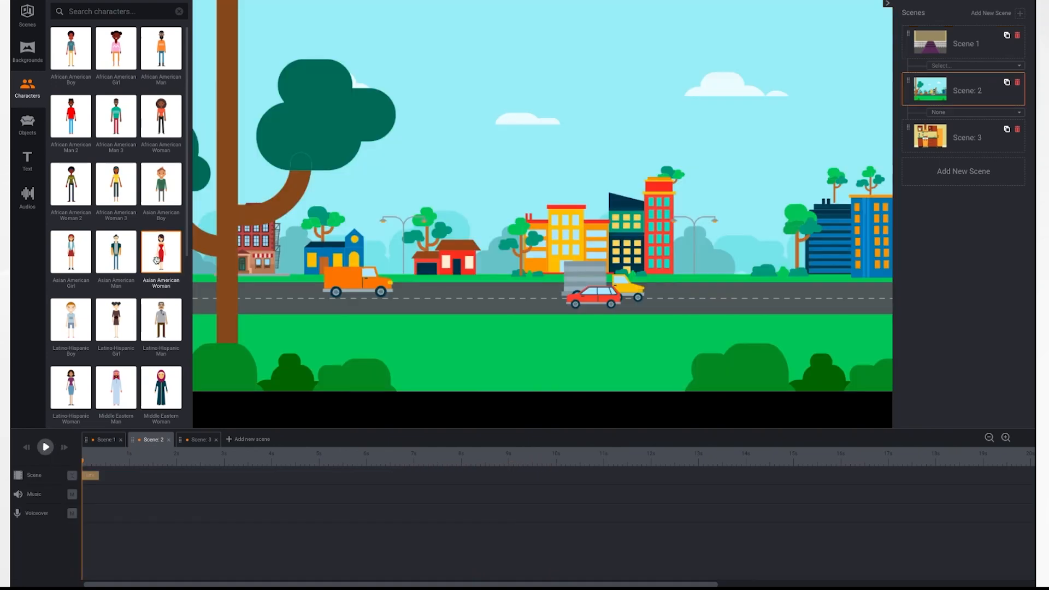
Step: Add the Asian American Woman character to Scene 2 over the tree trunk, with her feet slightly lower on the grass
{"action": "left_click_drag", "start_coordinate": [157, 260], "coordinate": [239, 239]}
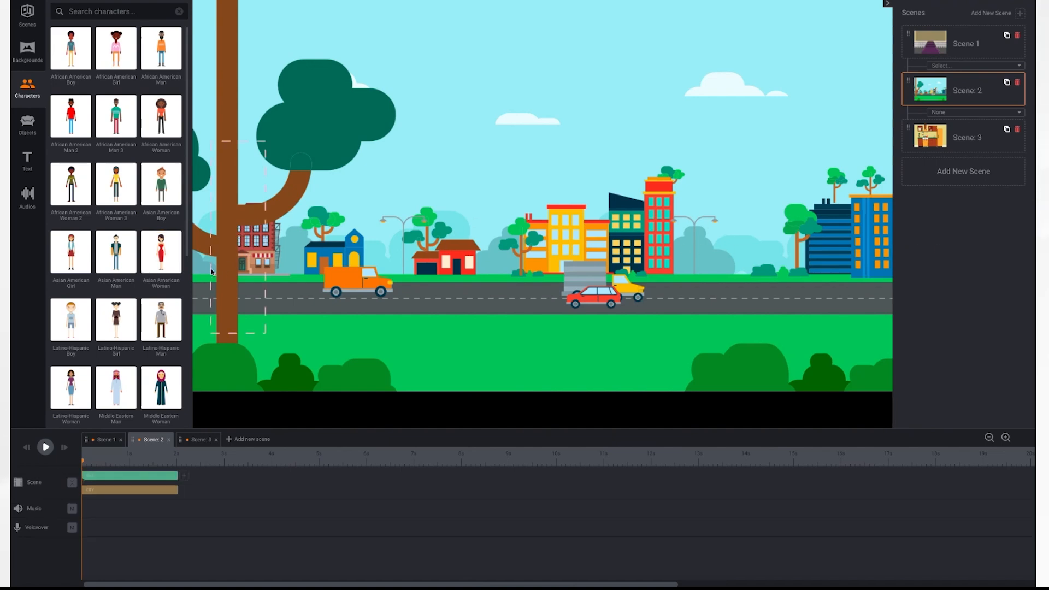
{"action": "left_click", "coordinate": [231, 242]}
{"action": "left_click_drag", "start_coordinate": [231, 243], "coordinate": [232, 251]}
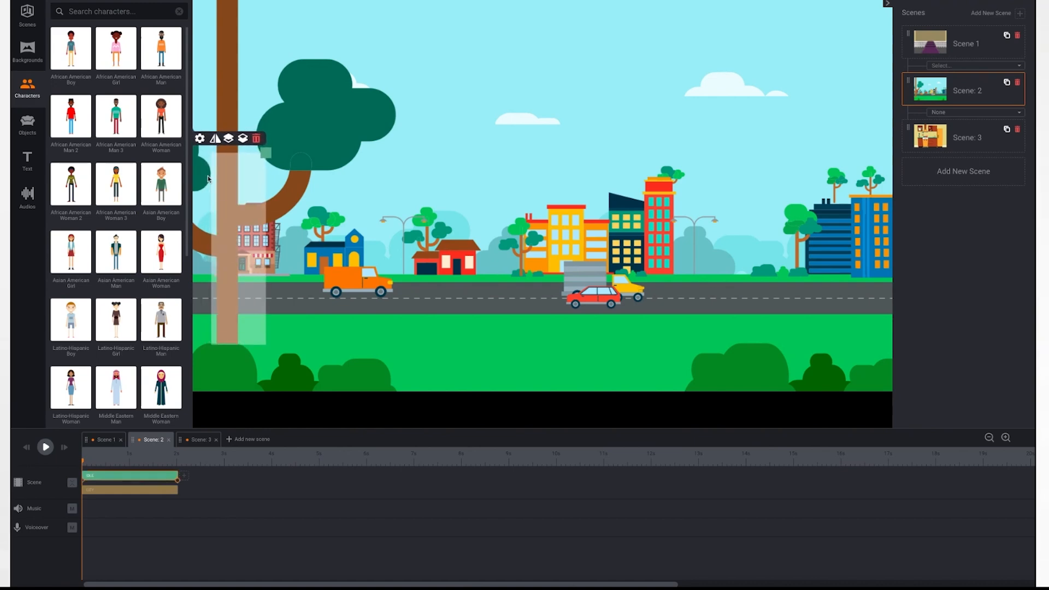
Step: Set the woman's animation in Scene 2 to Running, with both the in effect and the out effect set to Instant
{"action": "left_click", "coordinate": [200, 139]}
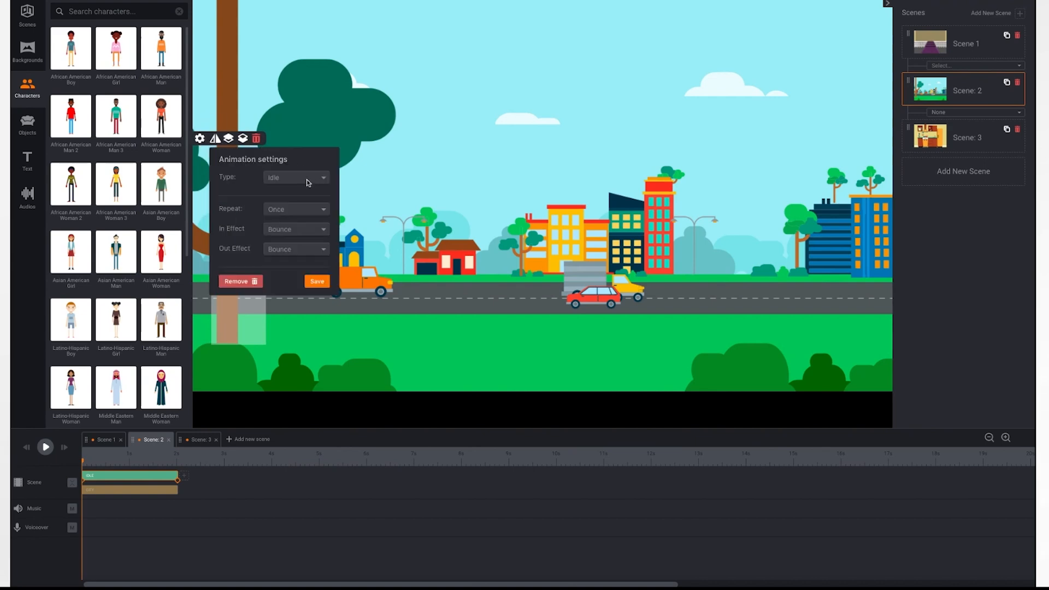
{"action": "left_click", "coordinate": [307, 179]}
{"action": "left_click", "coordinate": [304, 276]}
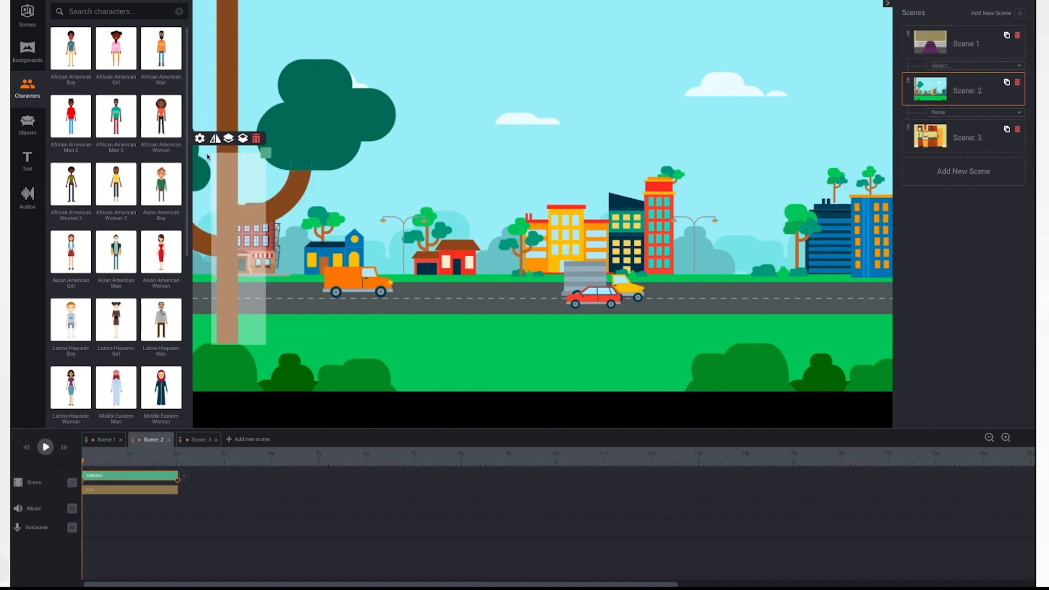
{"action": "left_click", "coordinate": [200, 138]}
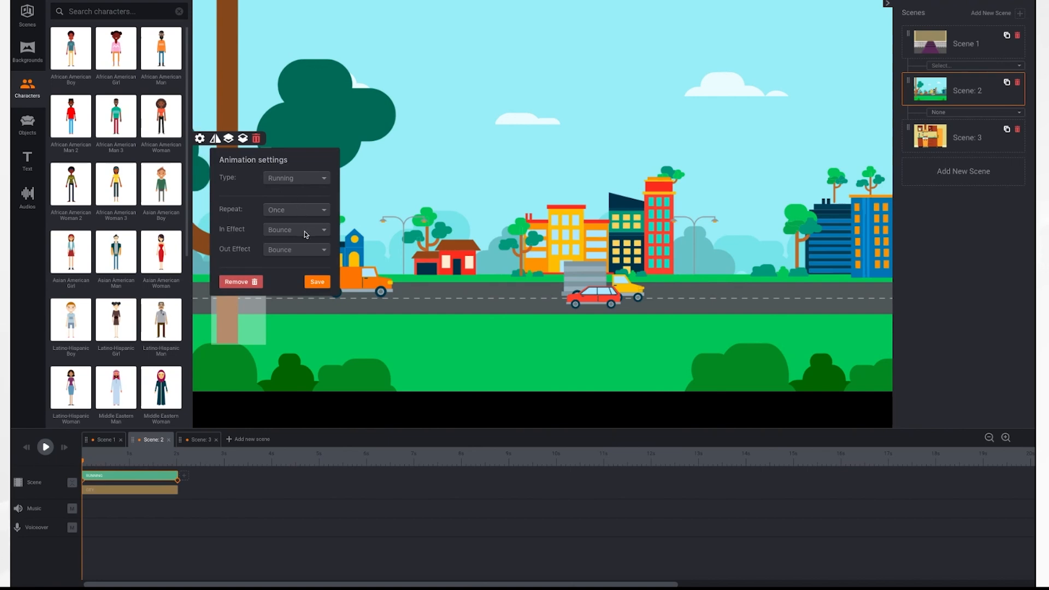
{"action": "left_click", "coordinate": [305, 233]}
{"action": "left_click", "coordinate": [294, 246]}
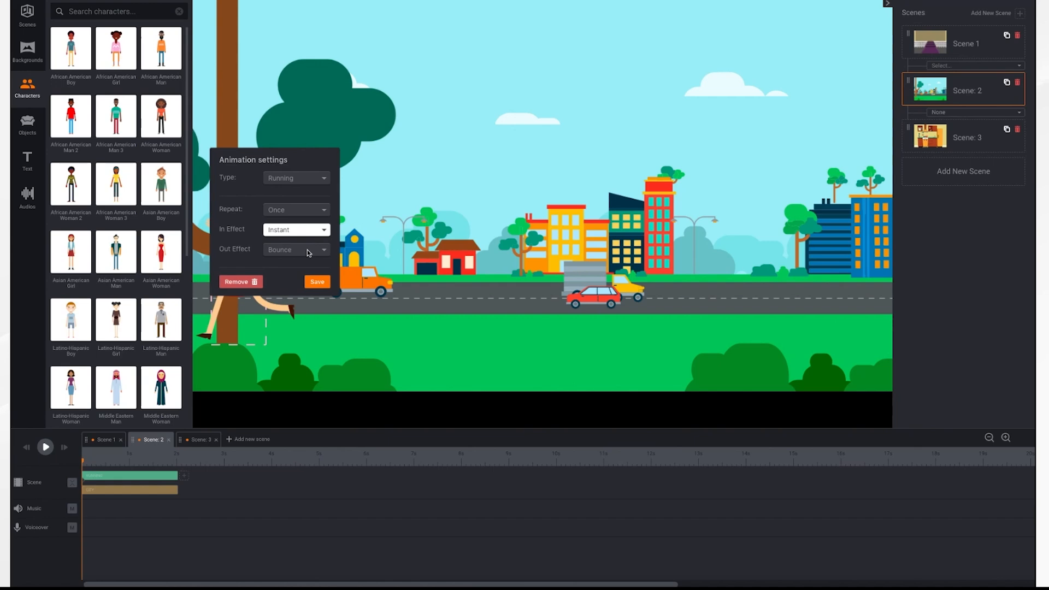
{"action": "left_click", "coordinate": [309, 251]}
{"action": "left_click", "coordinate": [300, 265]}
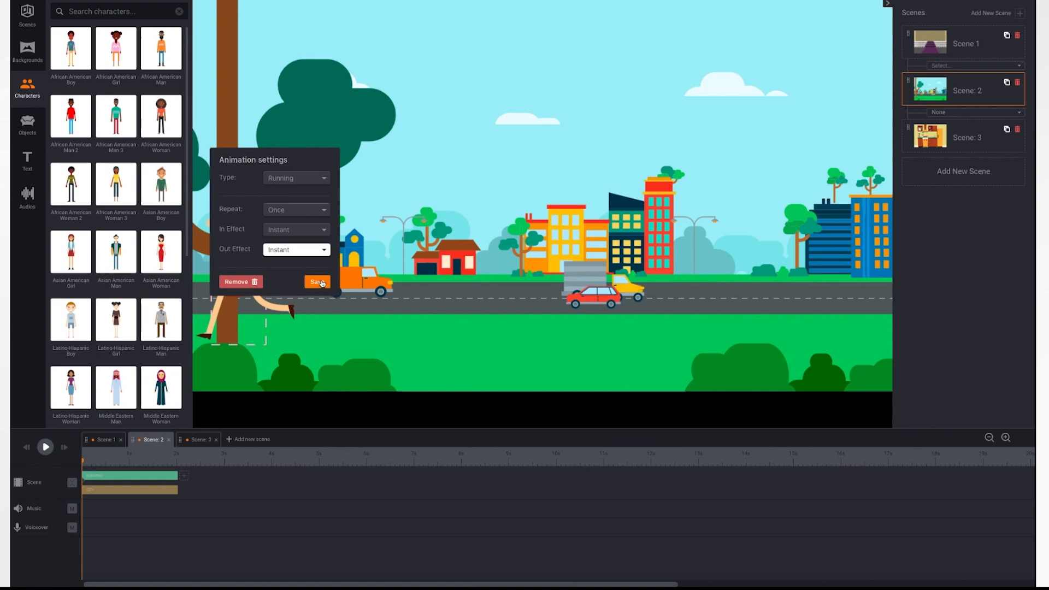
{"action": "left_click", "coordinate": [317, 282]}
Step: Mirror the woman to face the opposite direction and extend her running clip to about 4.5 s
{"action": "left_click", "coordinate": [238, 230]}
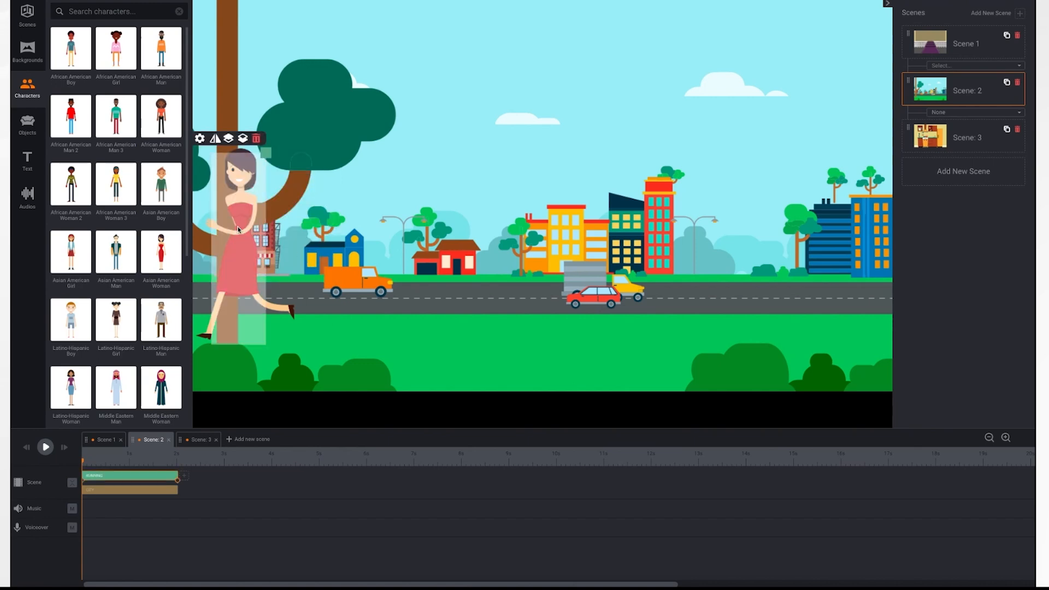
{"action": "left_click", "coordinate": [217, 140]}
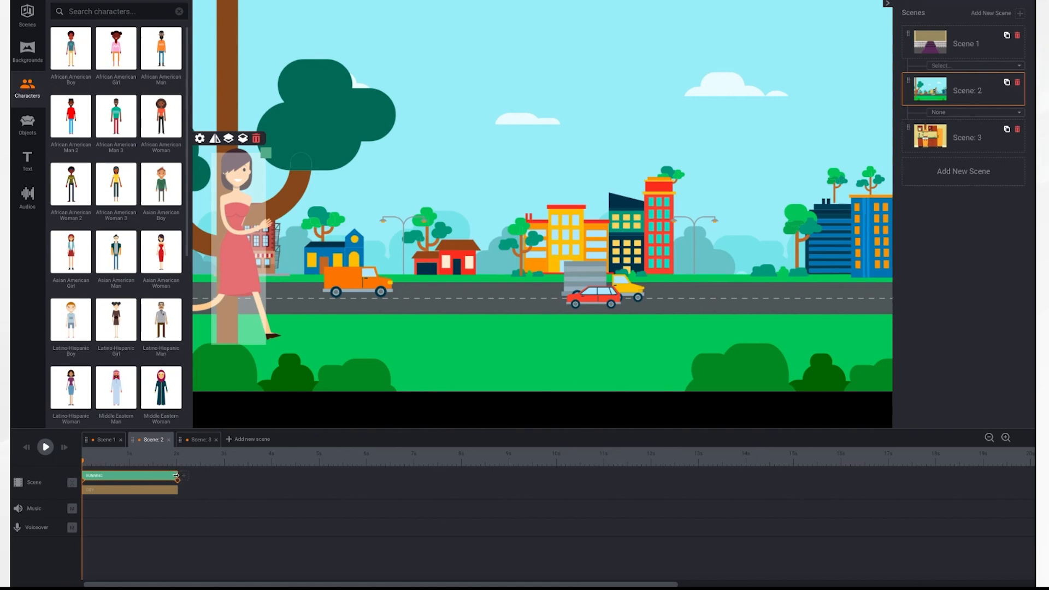
{"action": "left_click_drag", "start_coordinate": [176, 475], "coordinate": [298, 480]}
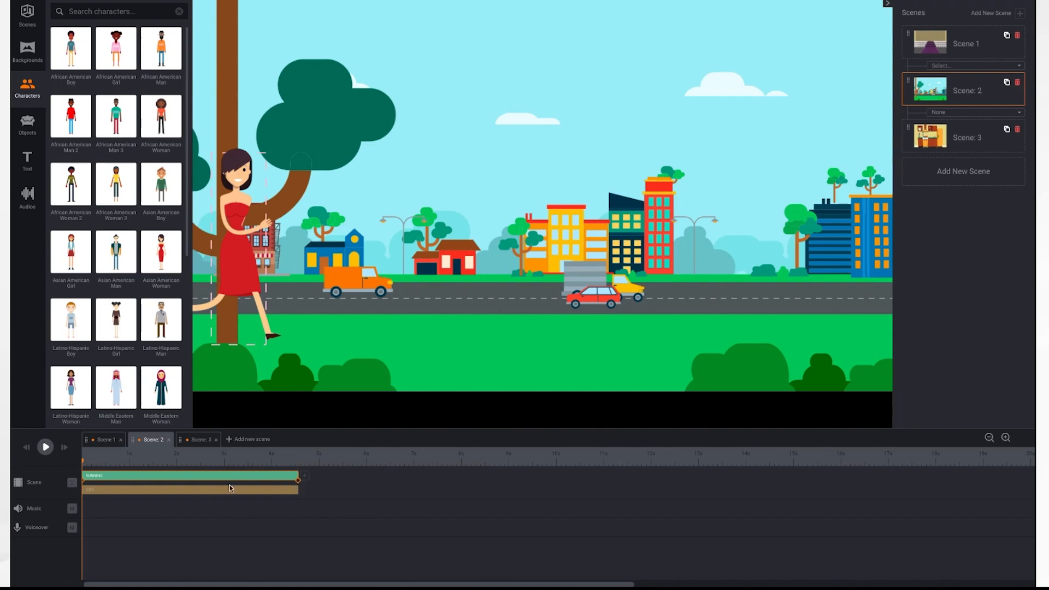
Step: At the running clip's end keyframe, move the woman across the scene and off the stage's right edge
{"action": "left_click", "coordinate": [145, 478]}
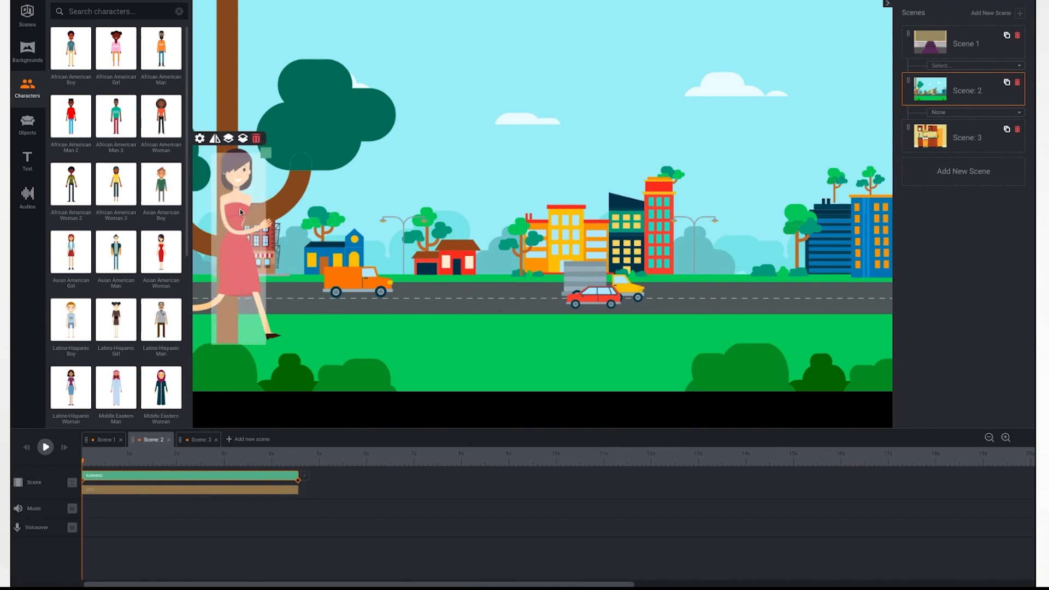
{"action": "left_click", "coordinate": [299, 482]}
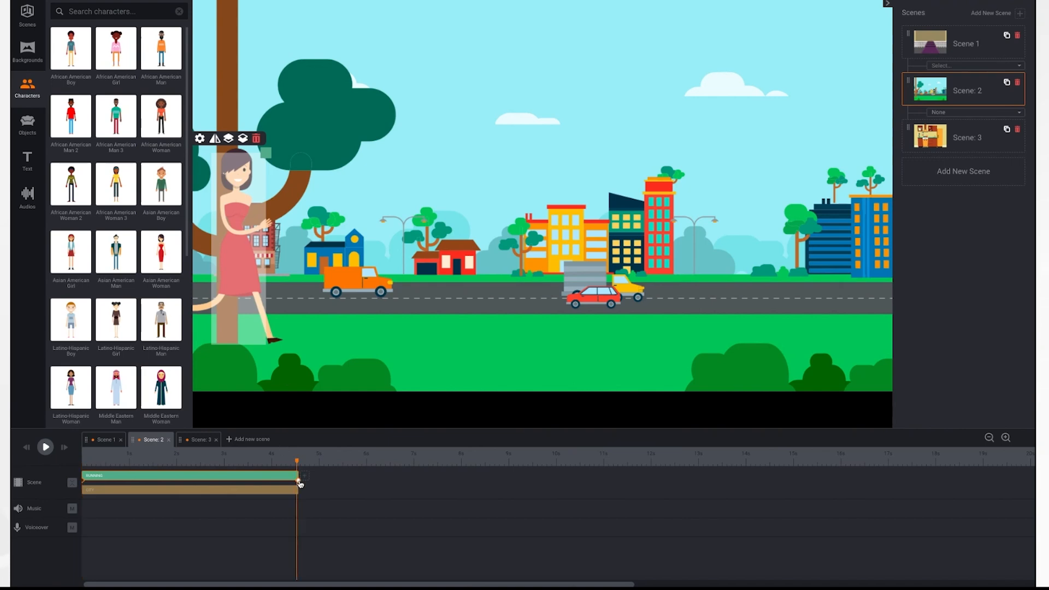
{"action": "left_click_drag", "start_coordinate": [235, 229], "coordinate": [918, 244]}
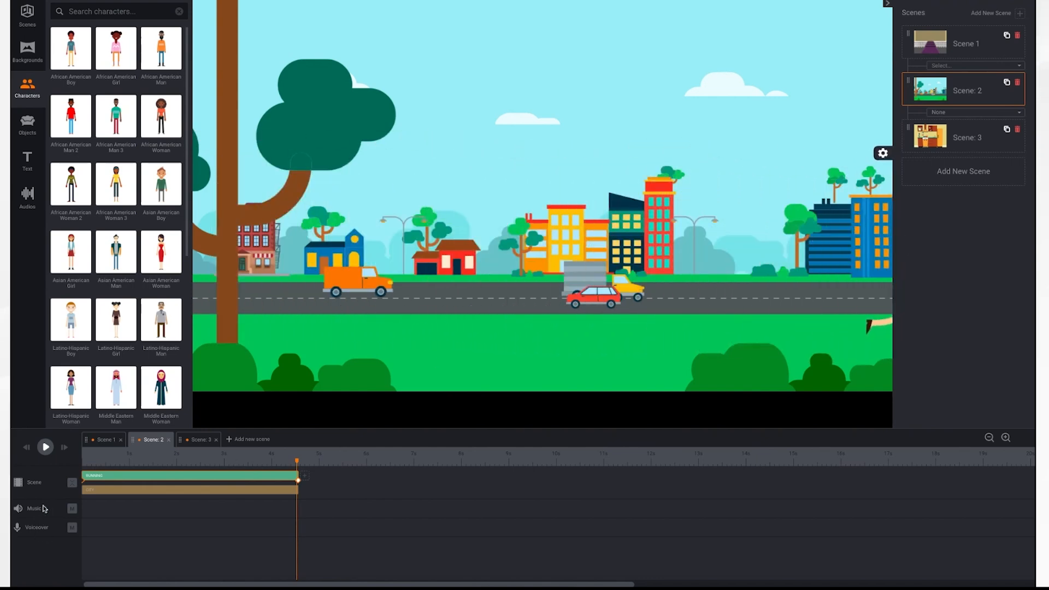
Step: Preview the woman's run across Scene 2 from the start, then scrub through its first half second
{"action": "left_click", "coordinate": [26, 448]}
{"action": "left_click", "coordinate": [46, 447]}
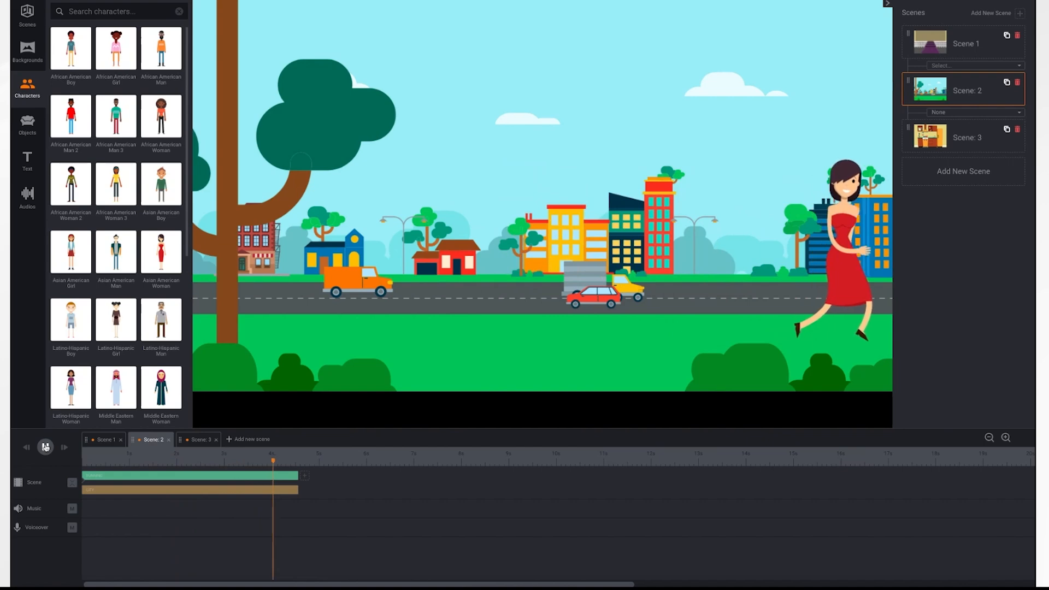
{"action": "left_click_drag", "start_coordinate": [293, 461], "coordinate": [75, 461]}
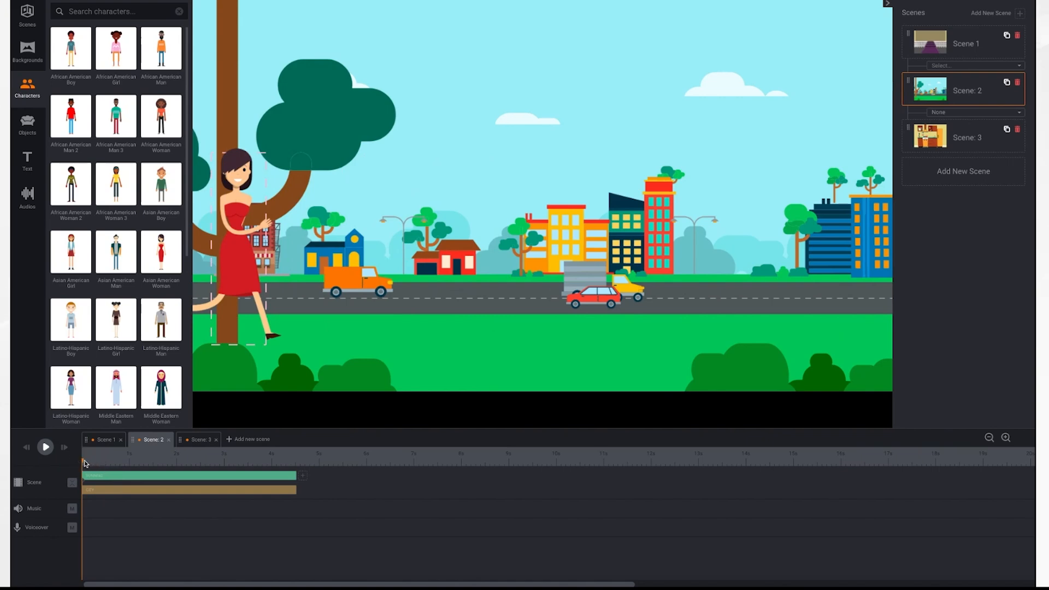
{"action": "left_click_drag", "start_coordinate": [85, 463], "coordinate": [107, 464]}
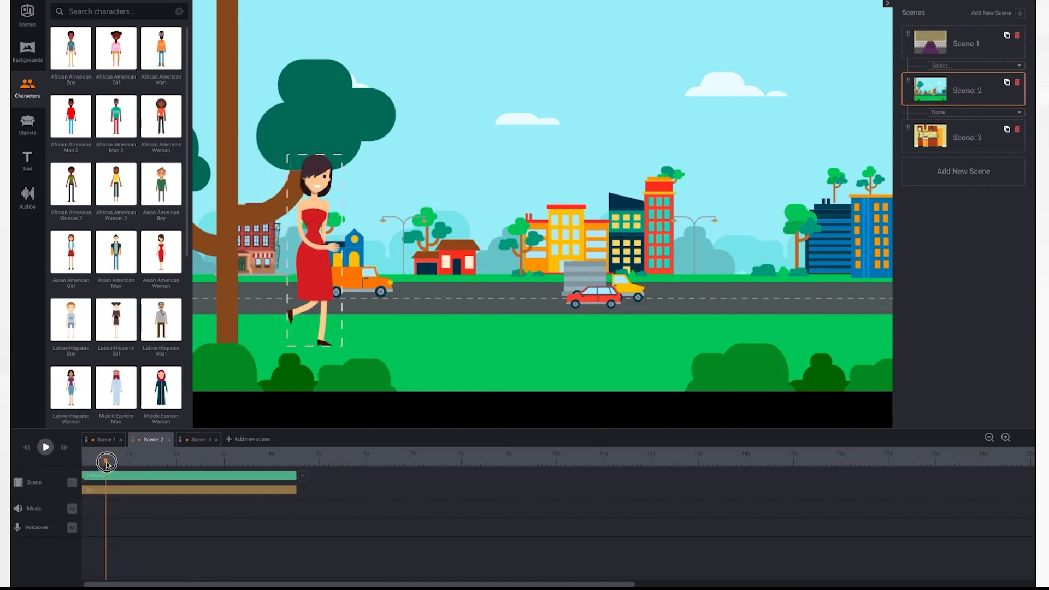
Step: Set the woman's running animation to repeat 3 Times and replay Scene 2 from the start
{"action": "left_click", "coordinate": [133, 479]}
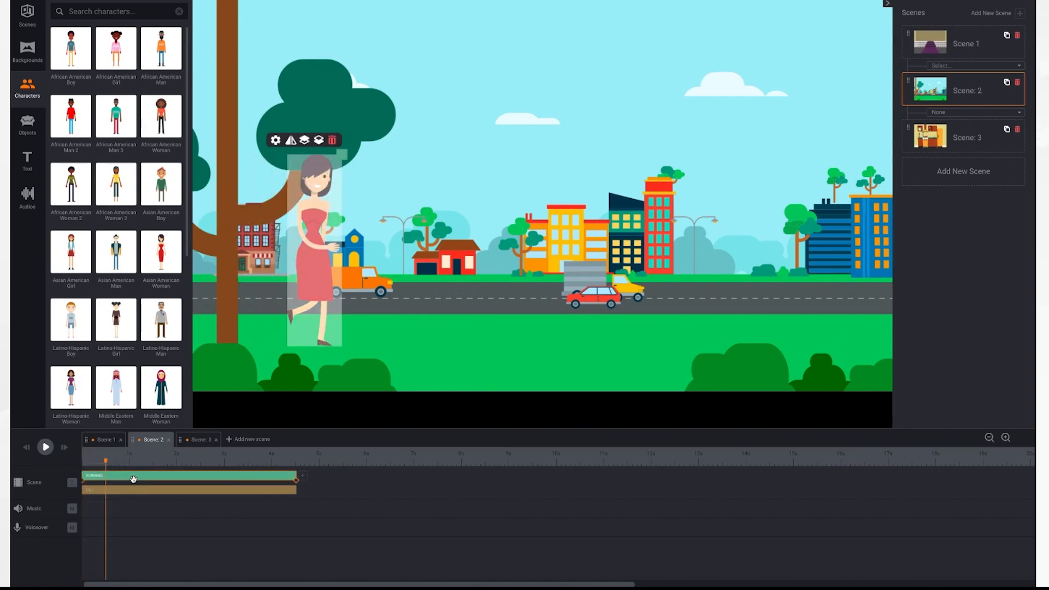
{"action": "left_click", "coordinate": [276, 141]}
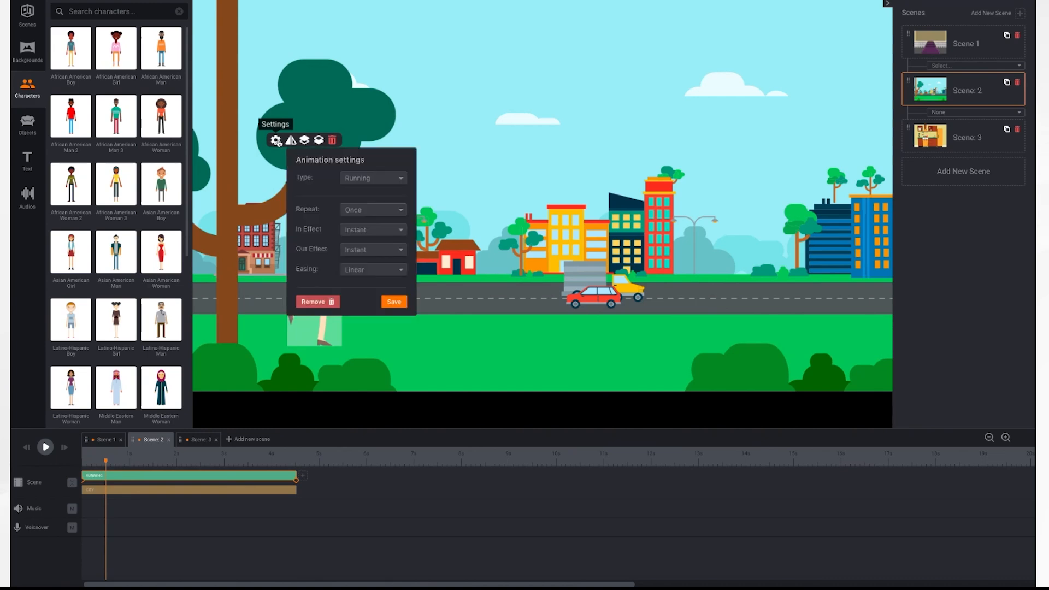
{"action": "left_click", "coordinate": [387, 210]}
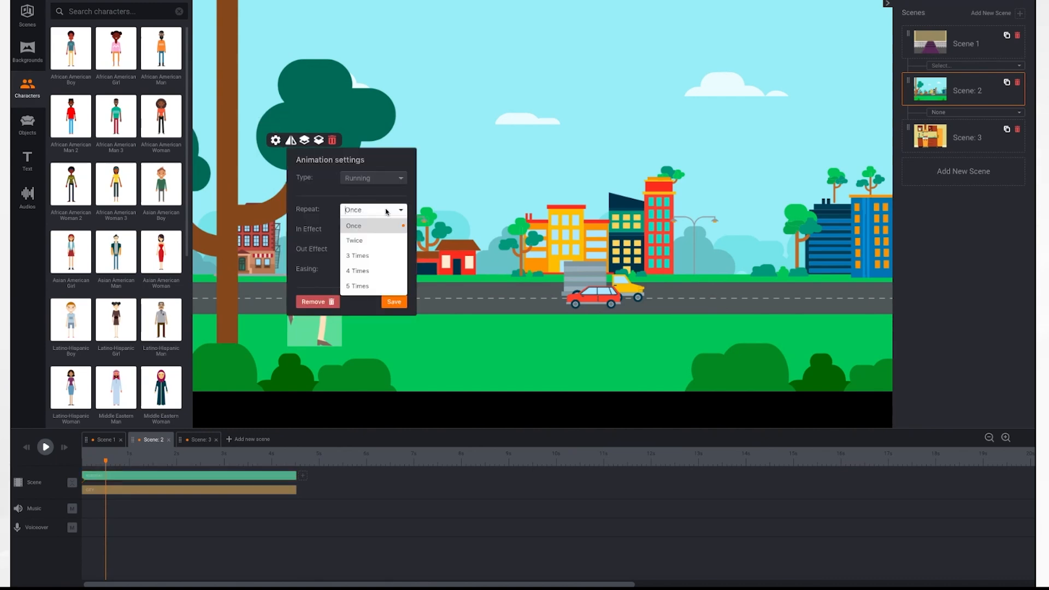
{"action": "left_click", "coordinate": [371, 255]}
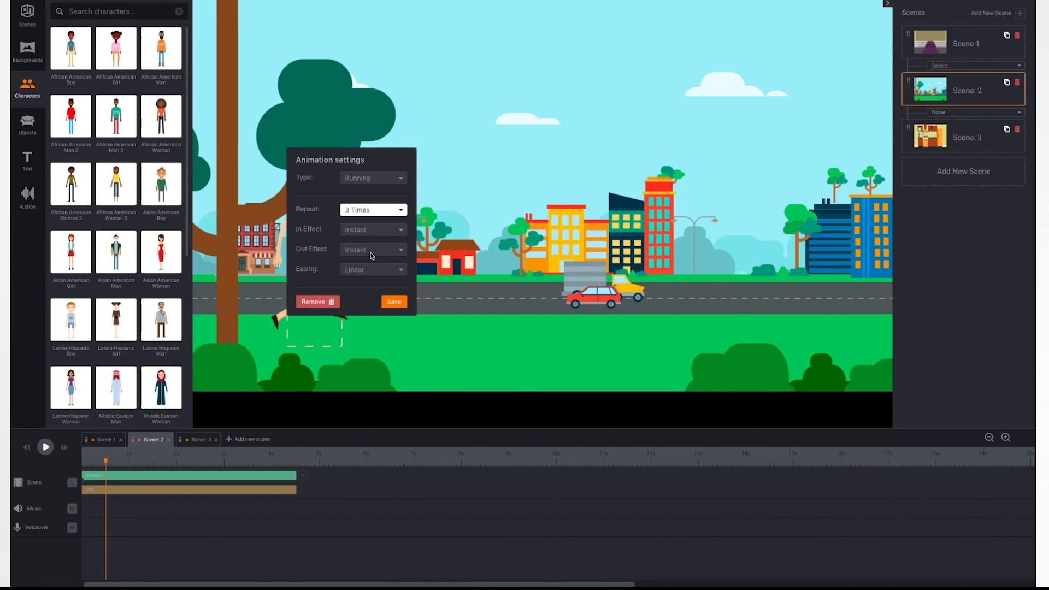
{"action": "left_click", "coordinate": [394, 302]}
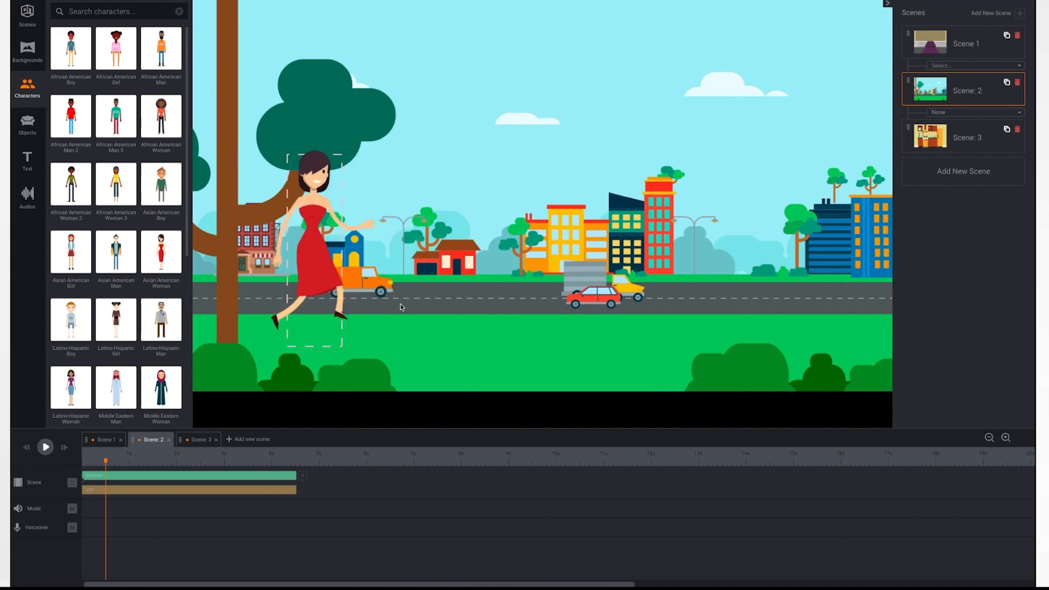
{"action": "left_click", "coordinate": [27, 449]}
{"action": "left_click", "coordinate": [46, 448]}
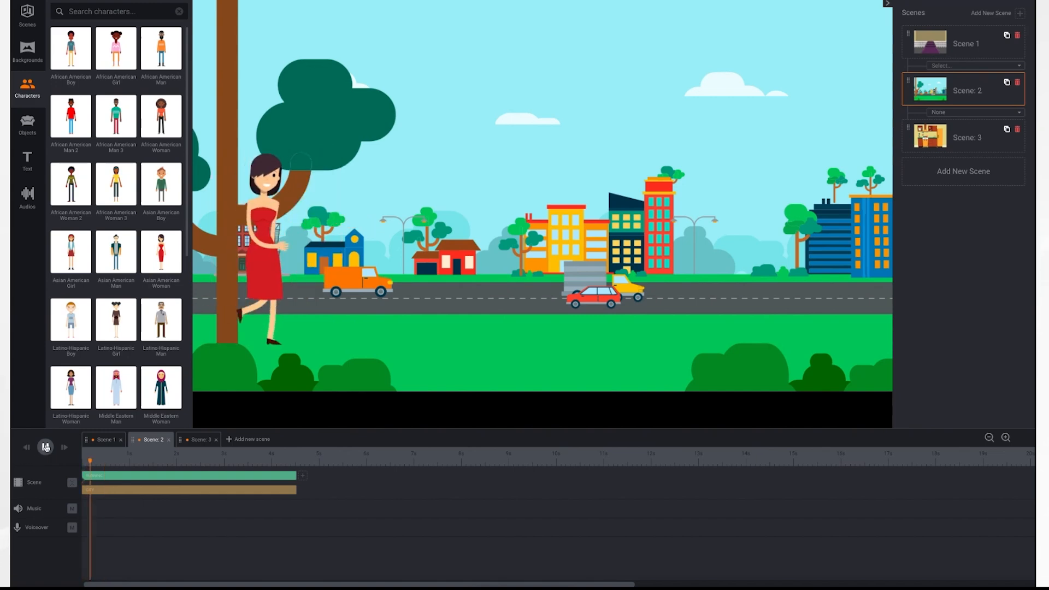